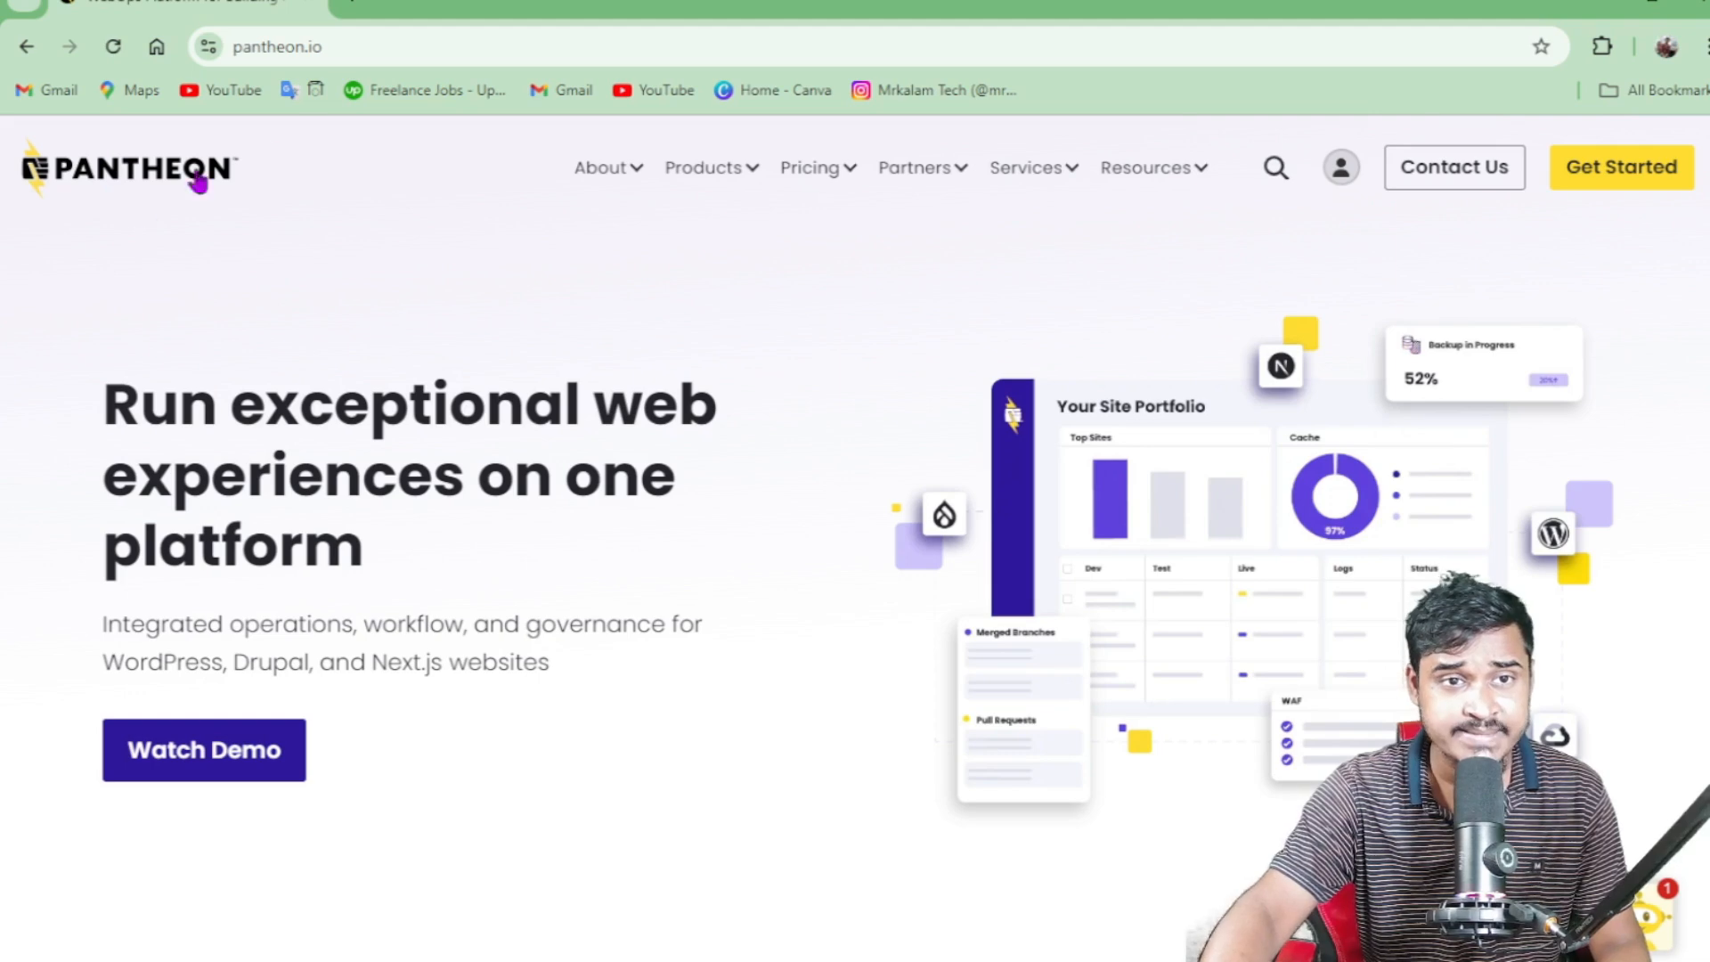
Get started on the Pantheon site and begin creating a new WordPress site in the Personal Workspace.
mouse_move(623, 169)
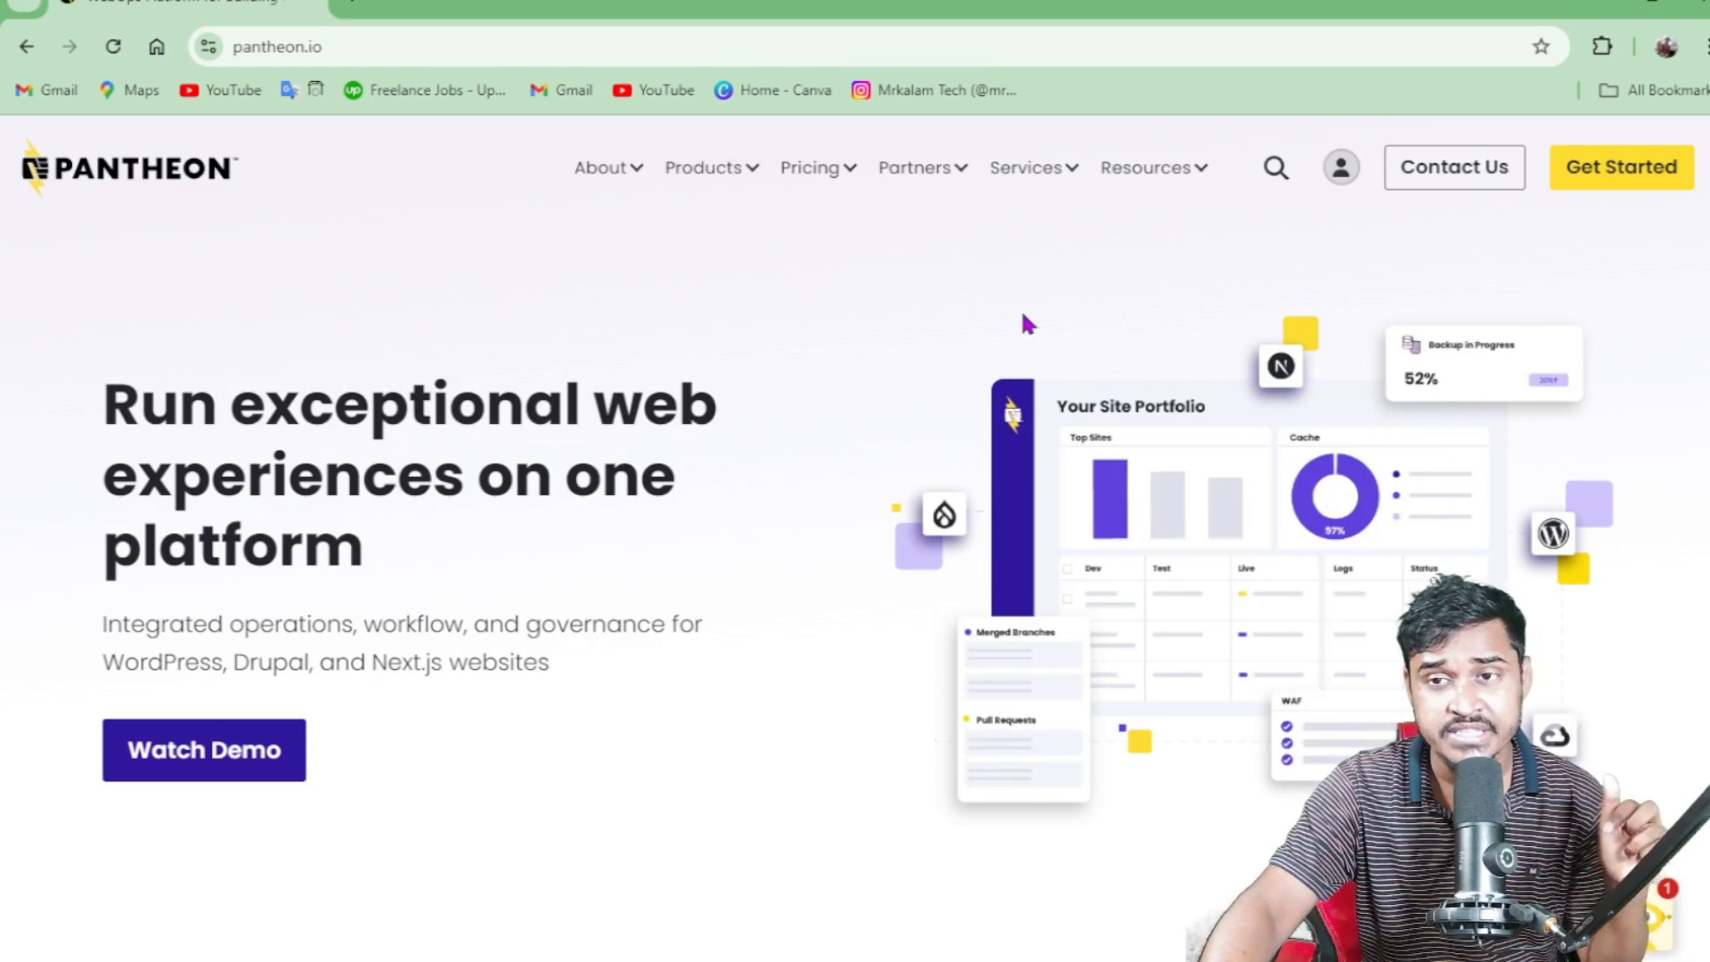
scroll(677, 418, down, 5)
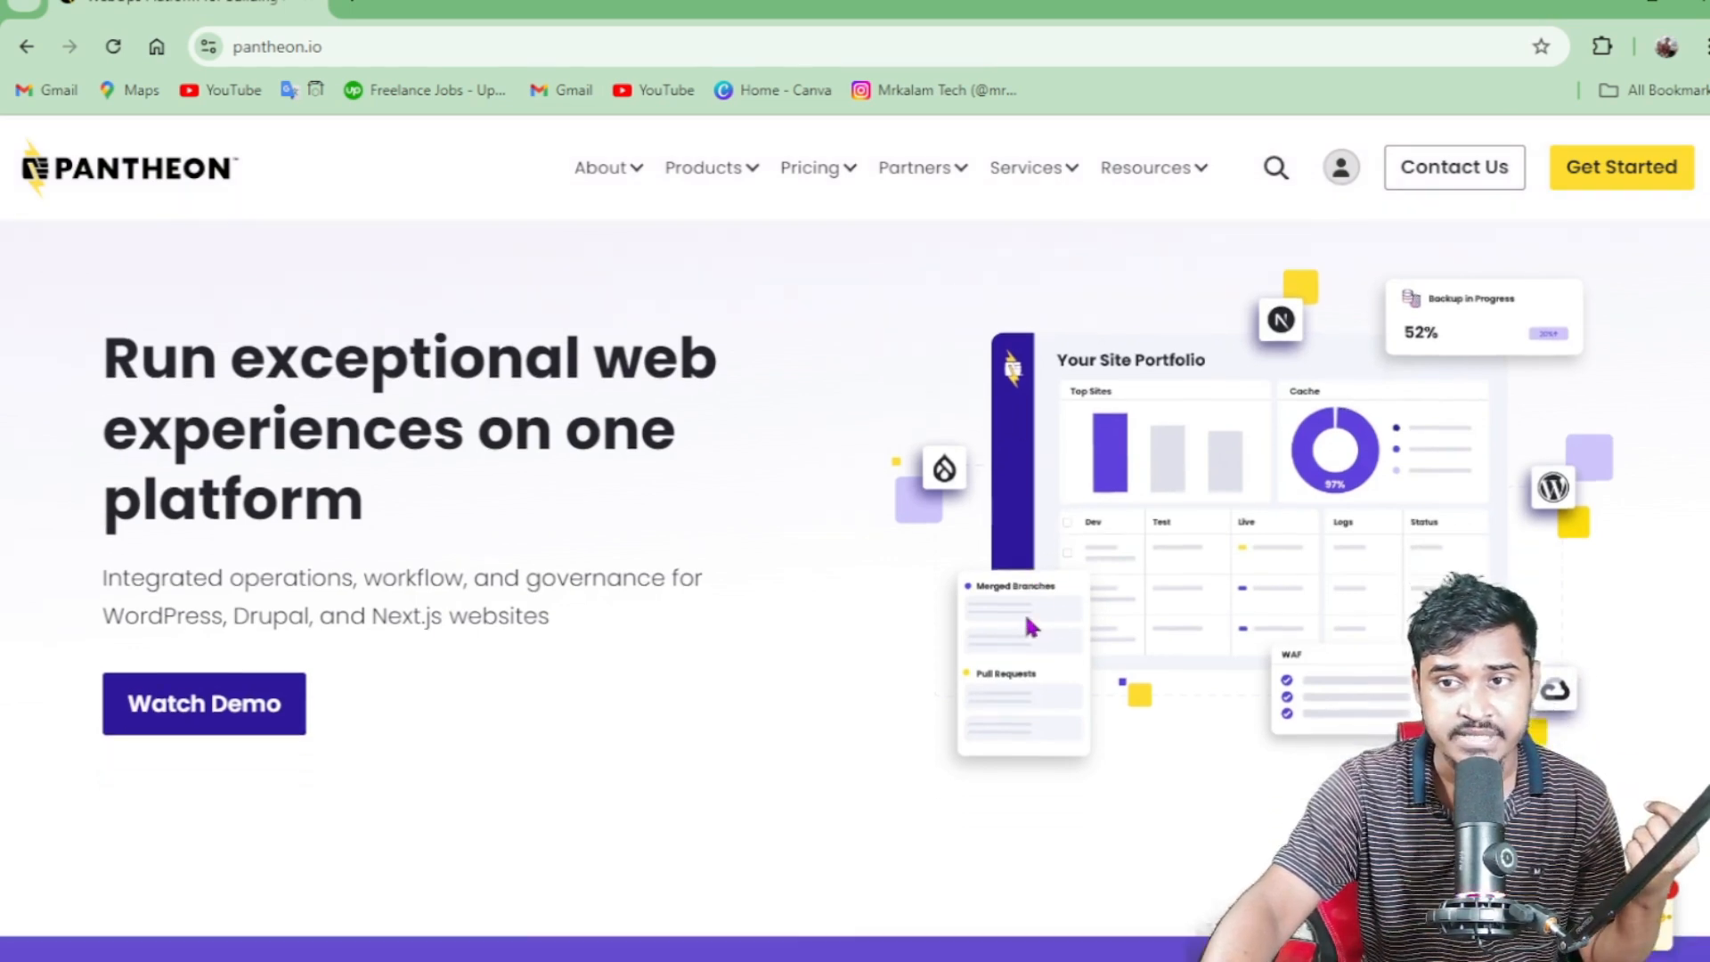
scroll(698, 622, down, 10)
scroll(702, 622, up, 6)
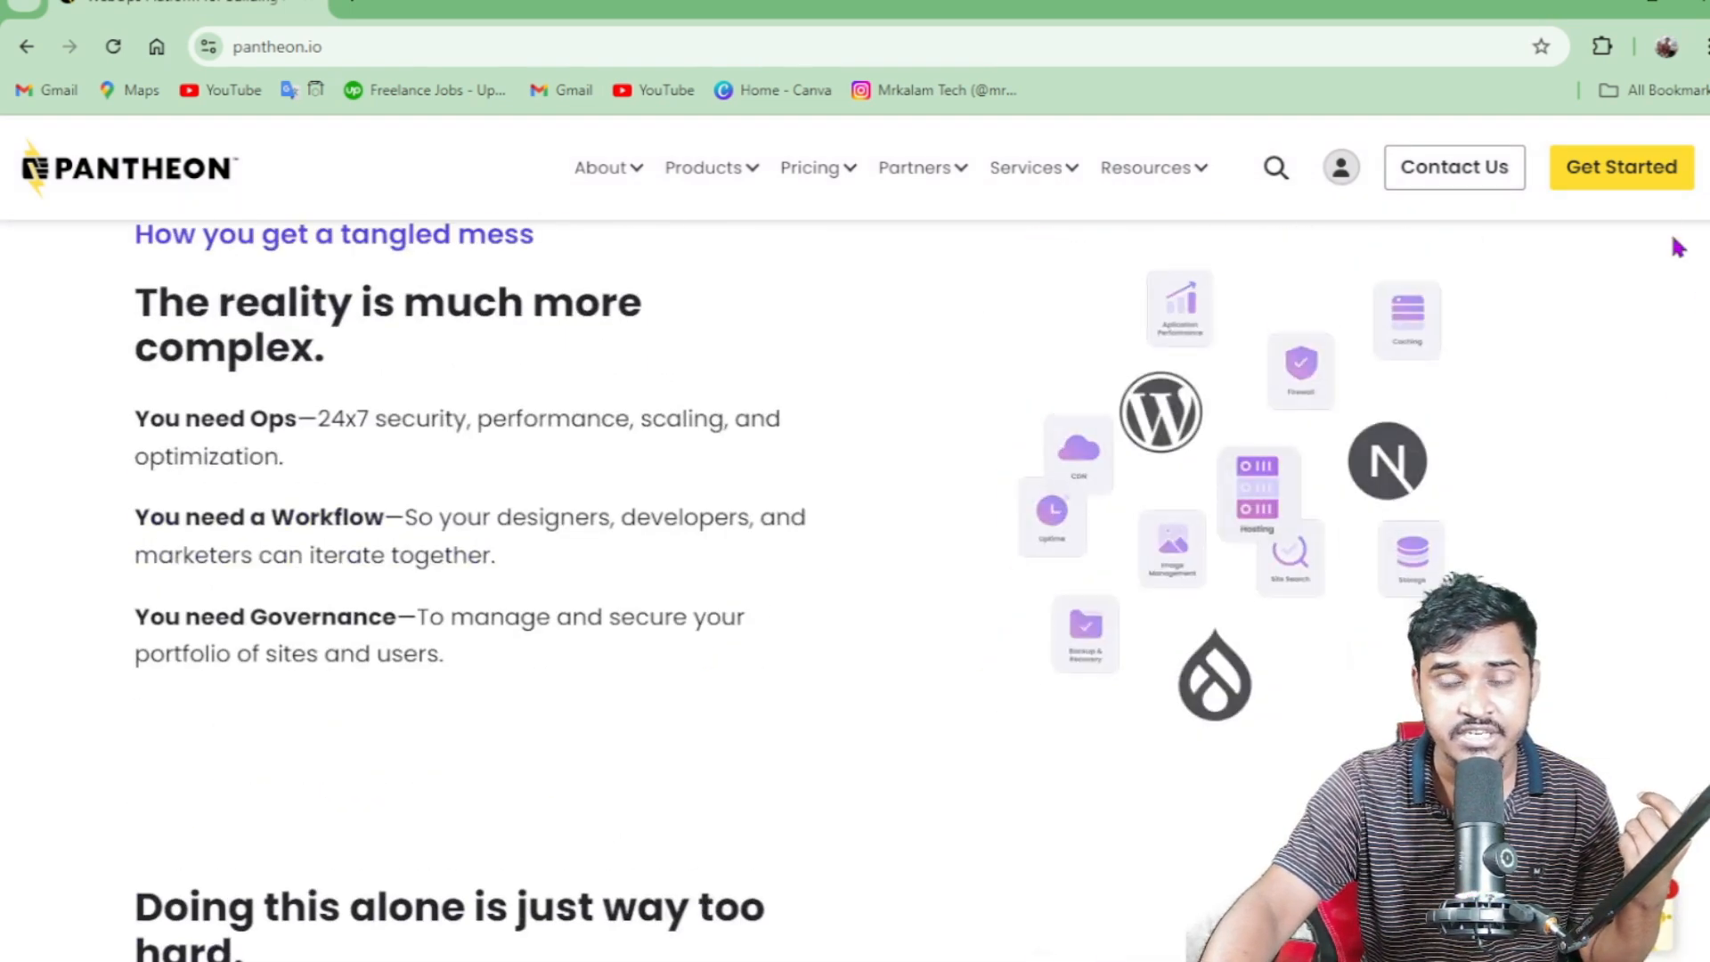
click(1641, 170)
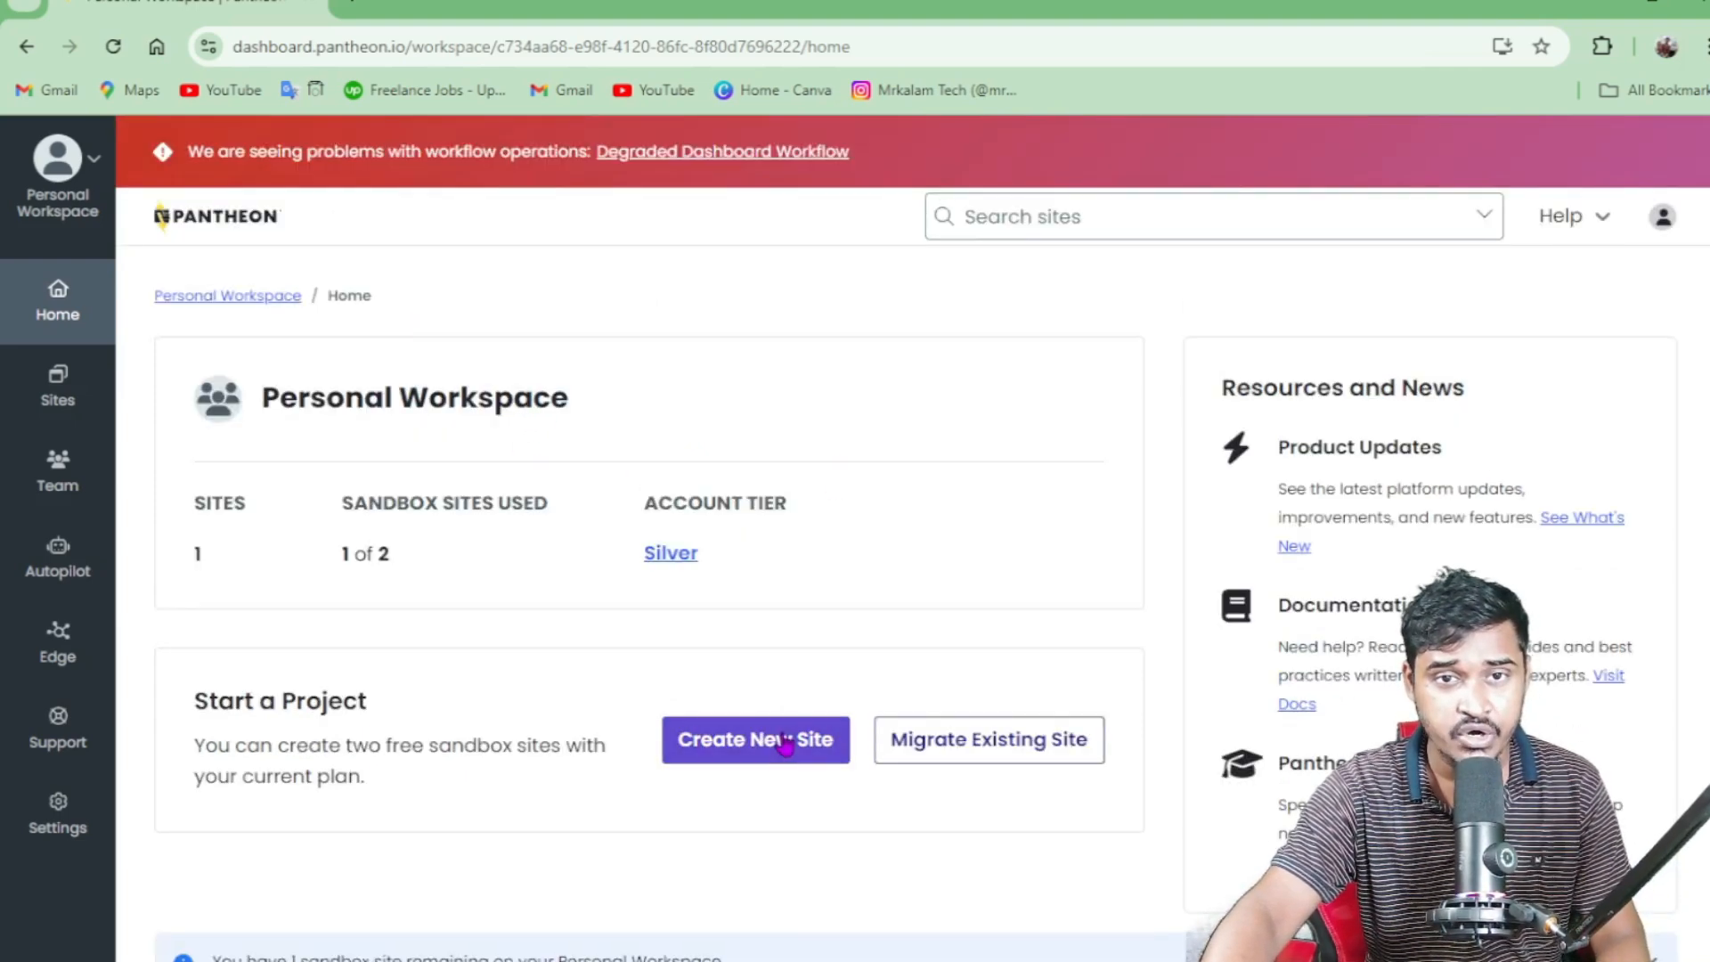
click(783, 746)
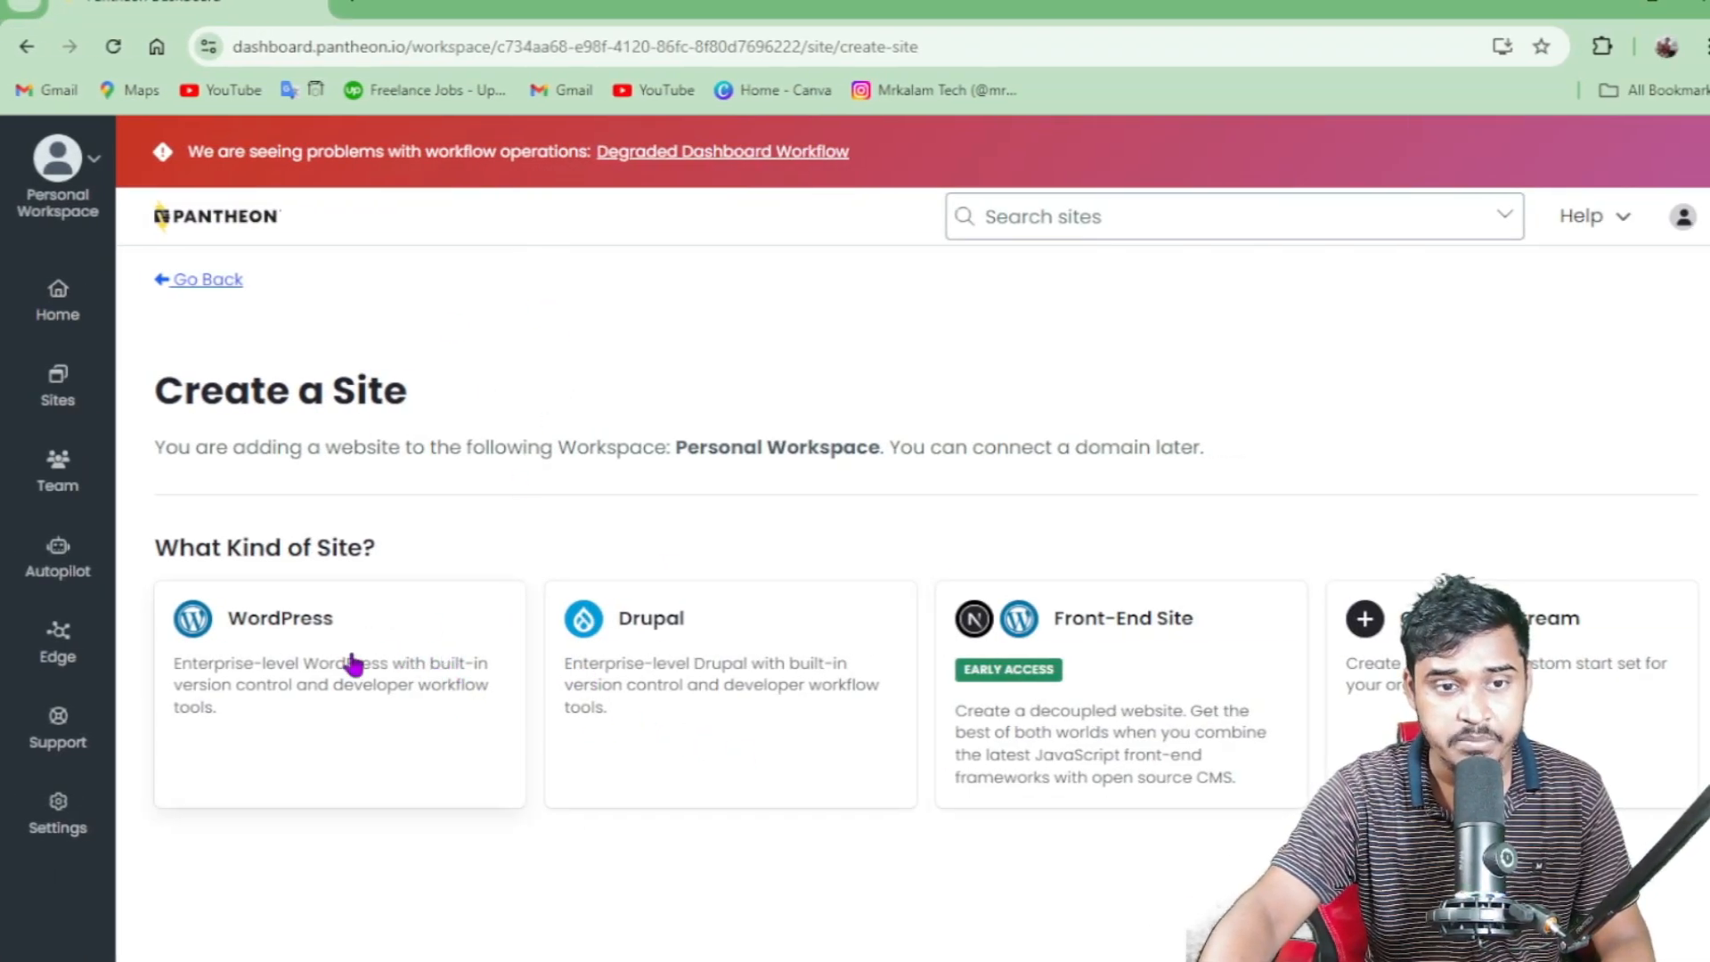
click(303, 640)
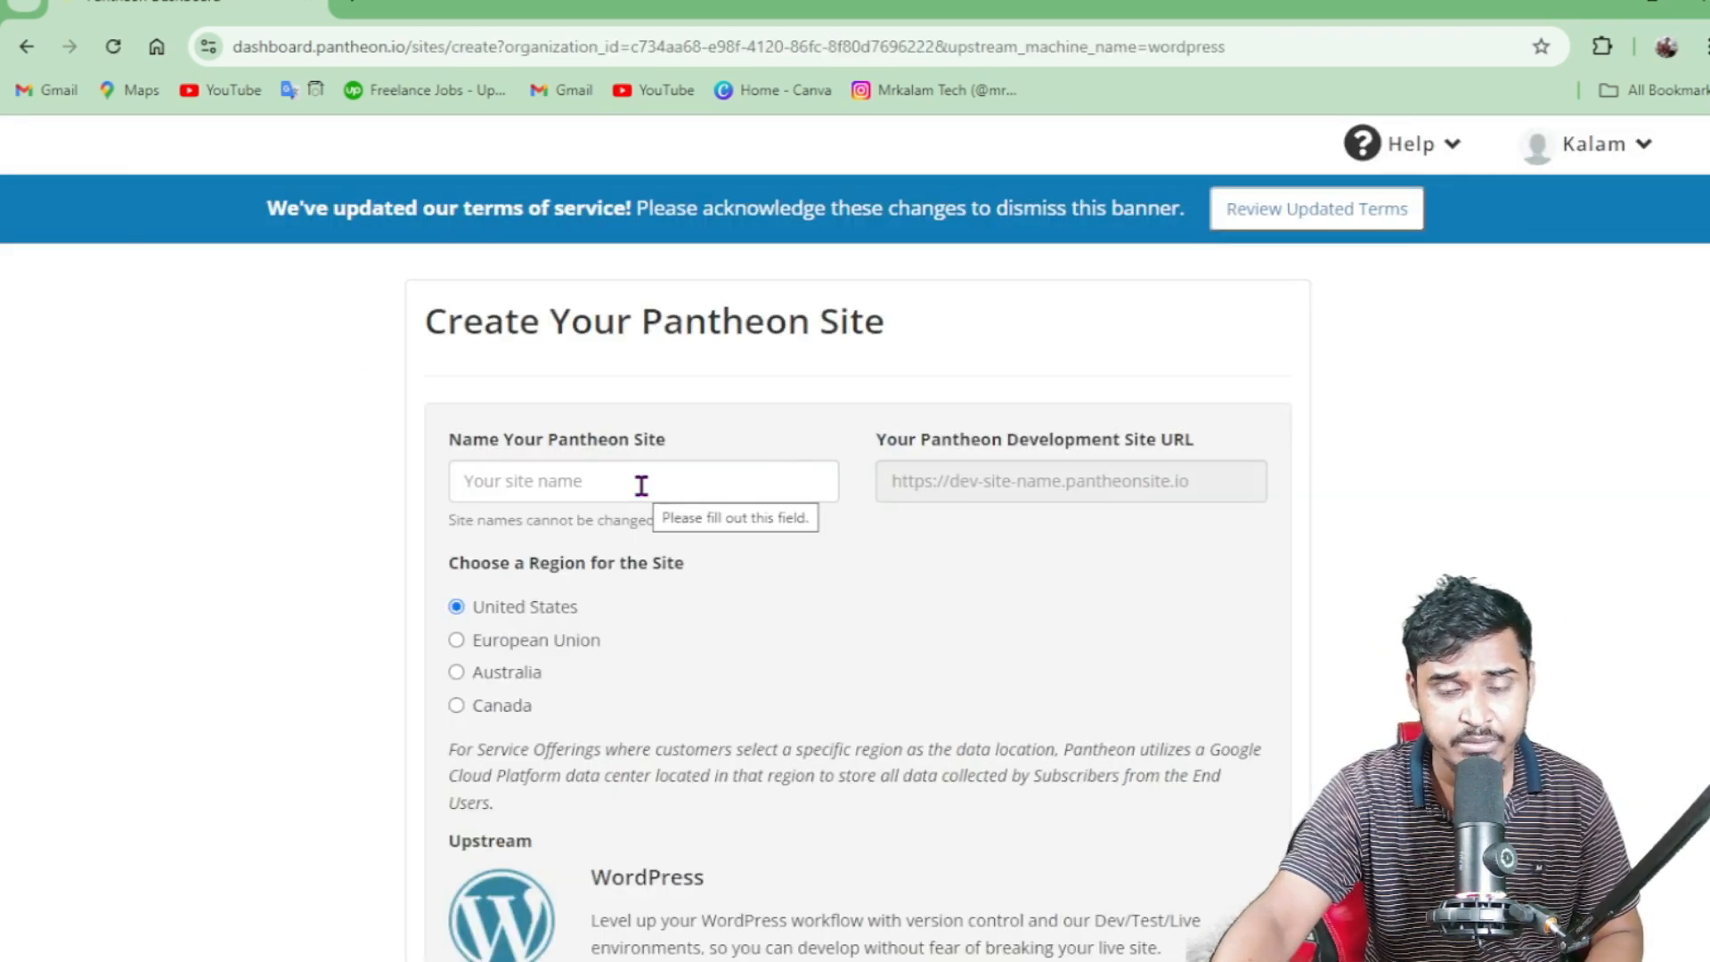
Name the site with the owner's full name plus "bd", keep the United States region, and deploy WordPress.
click(641, 485)
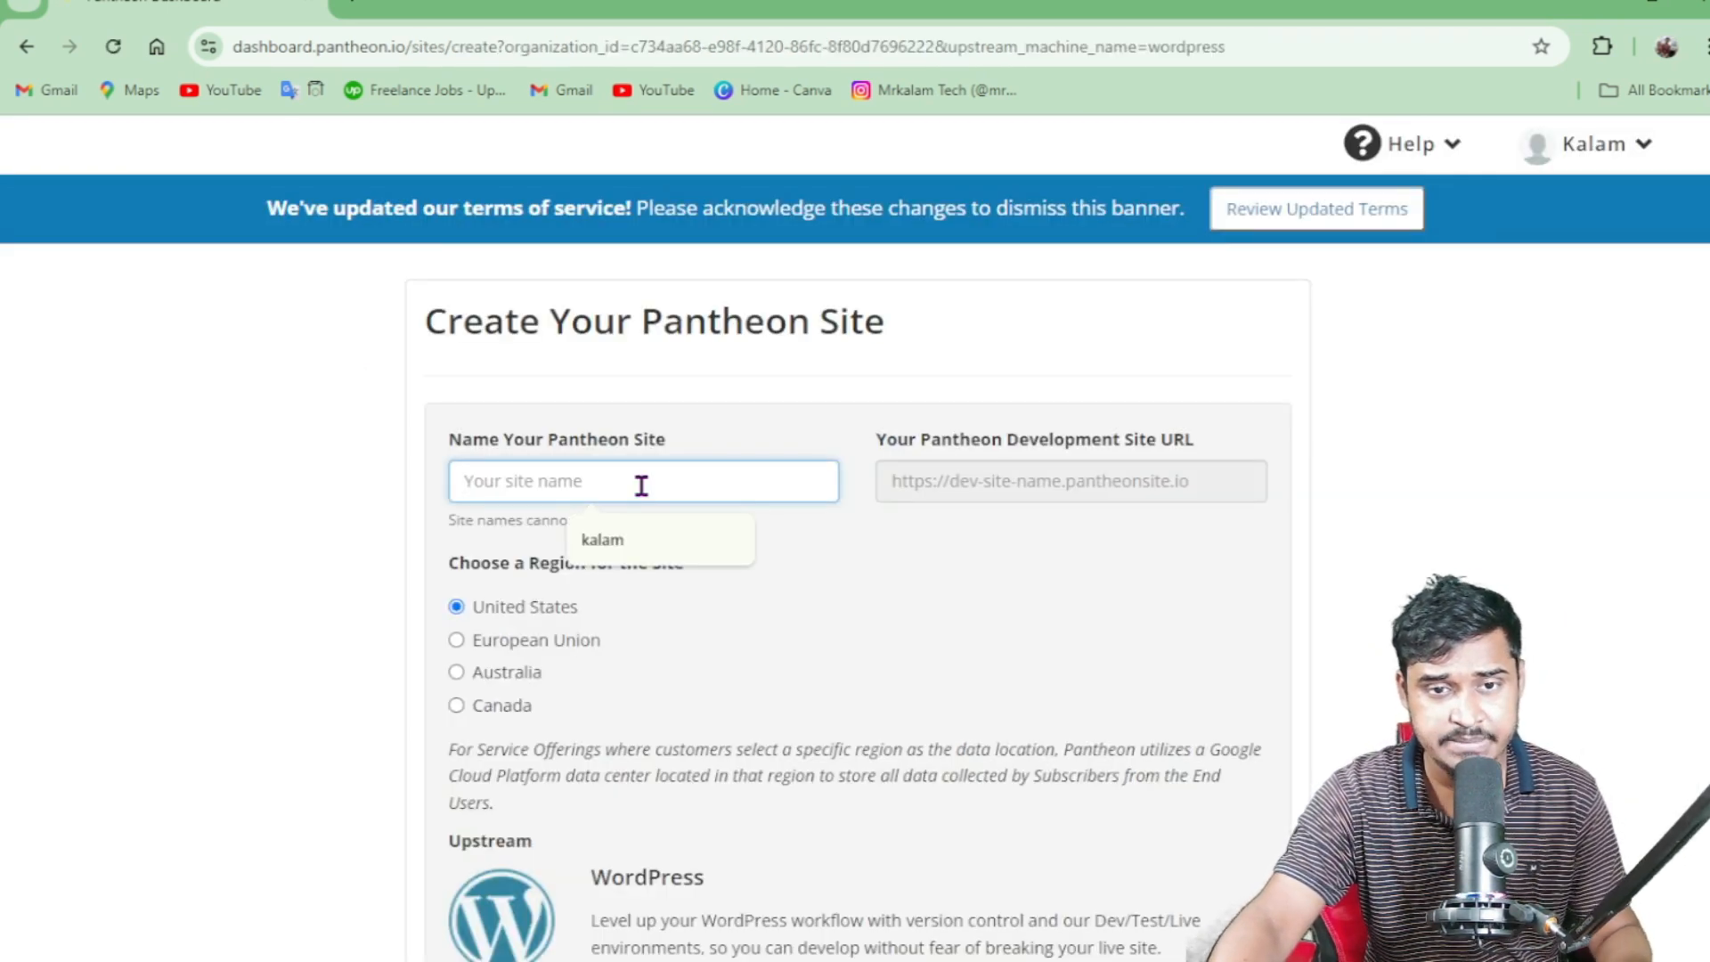
click(623, 539)
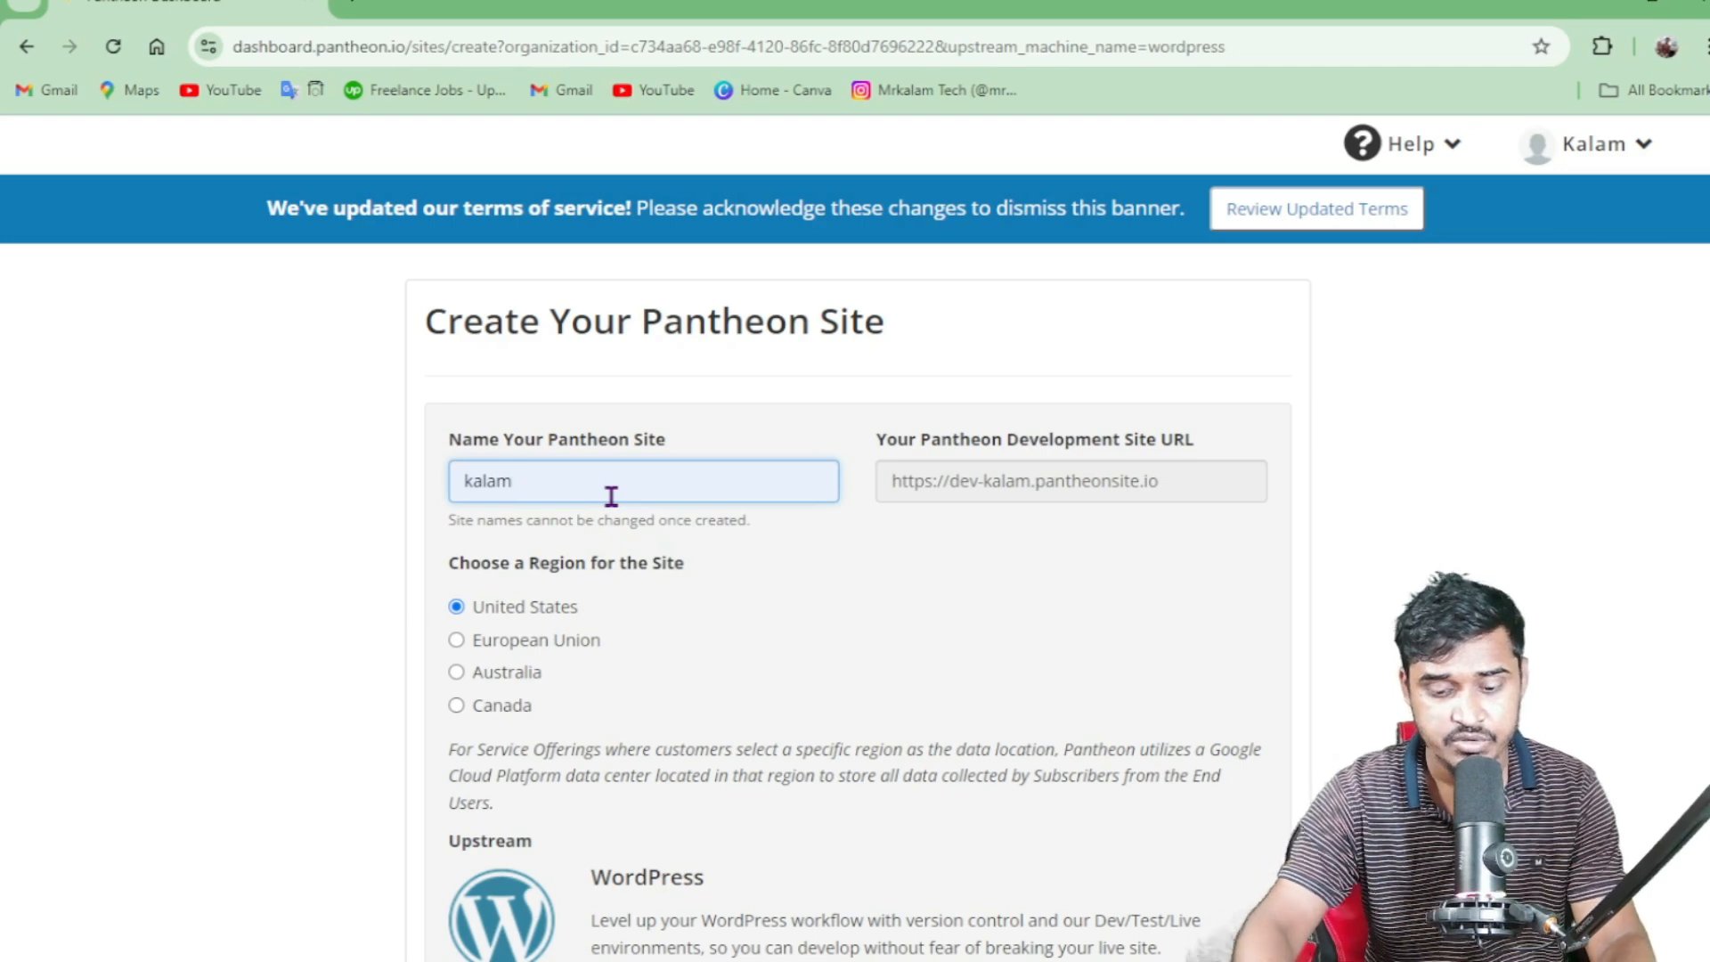
text(khanbd)
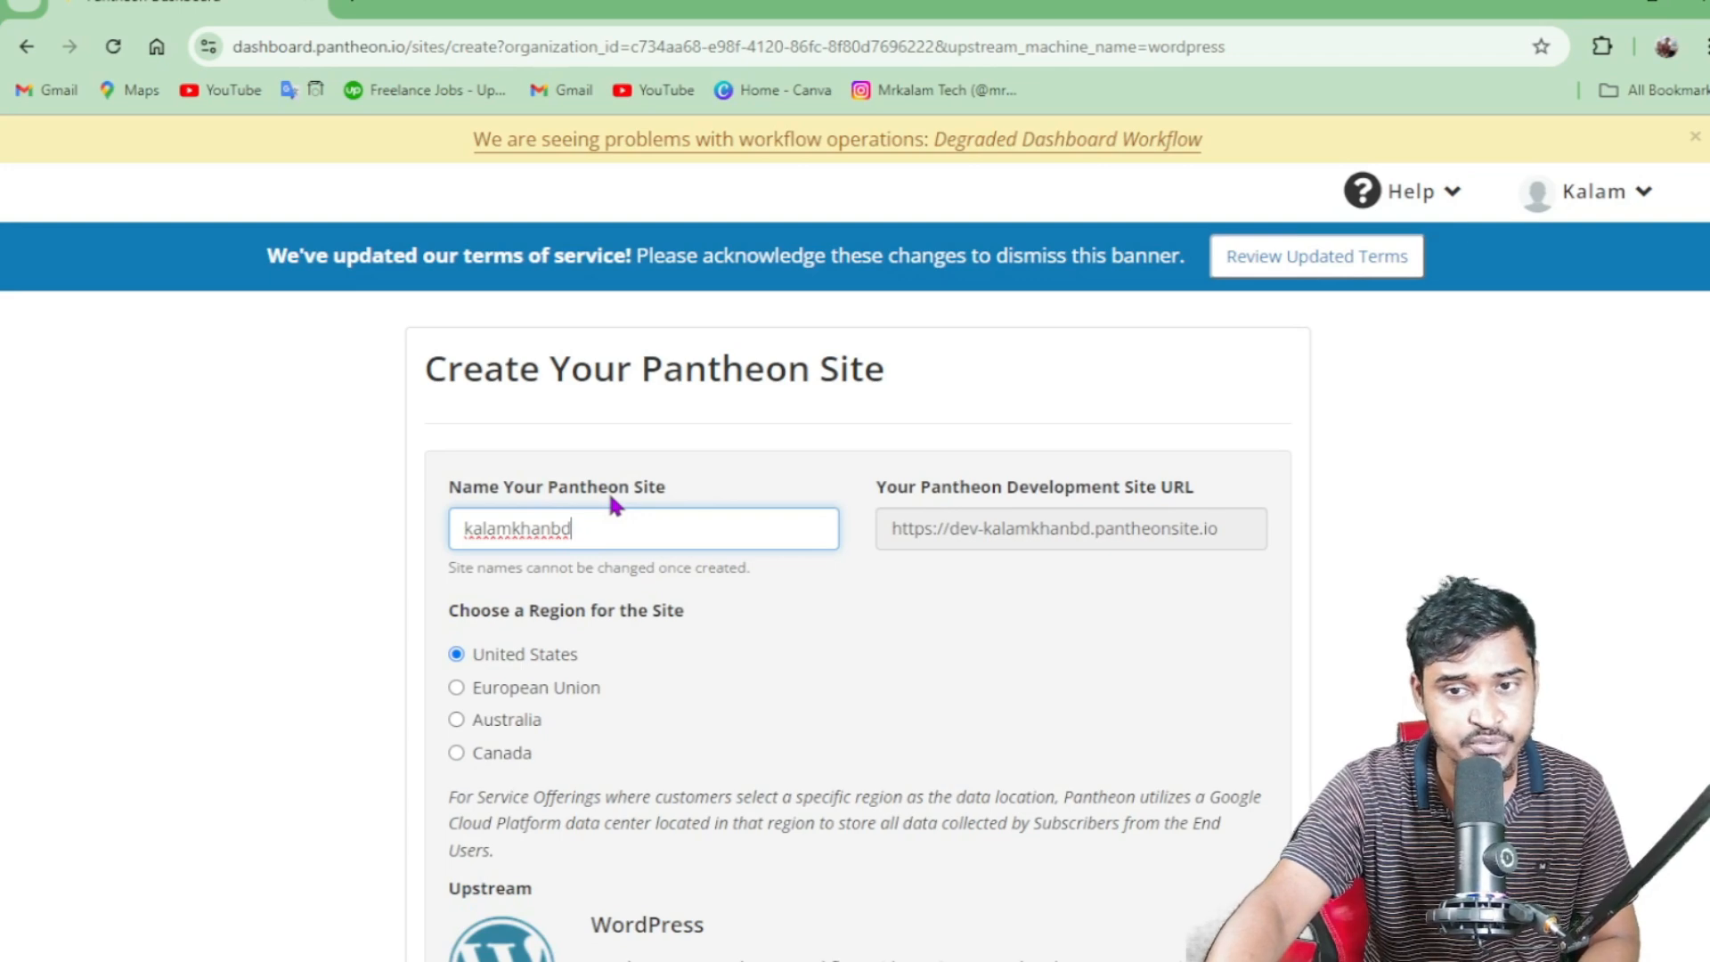
scroll(614, 534, down, 1)
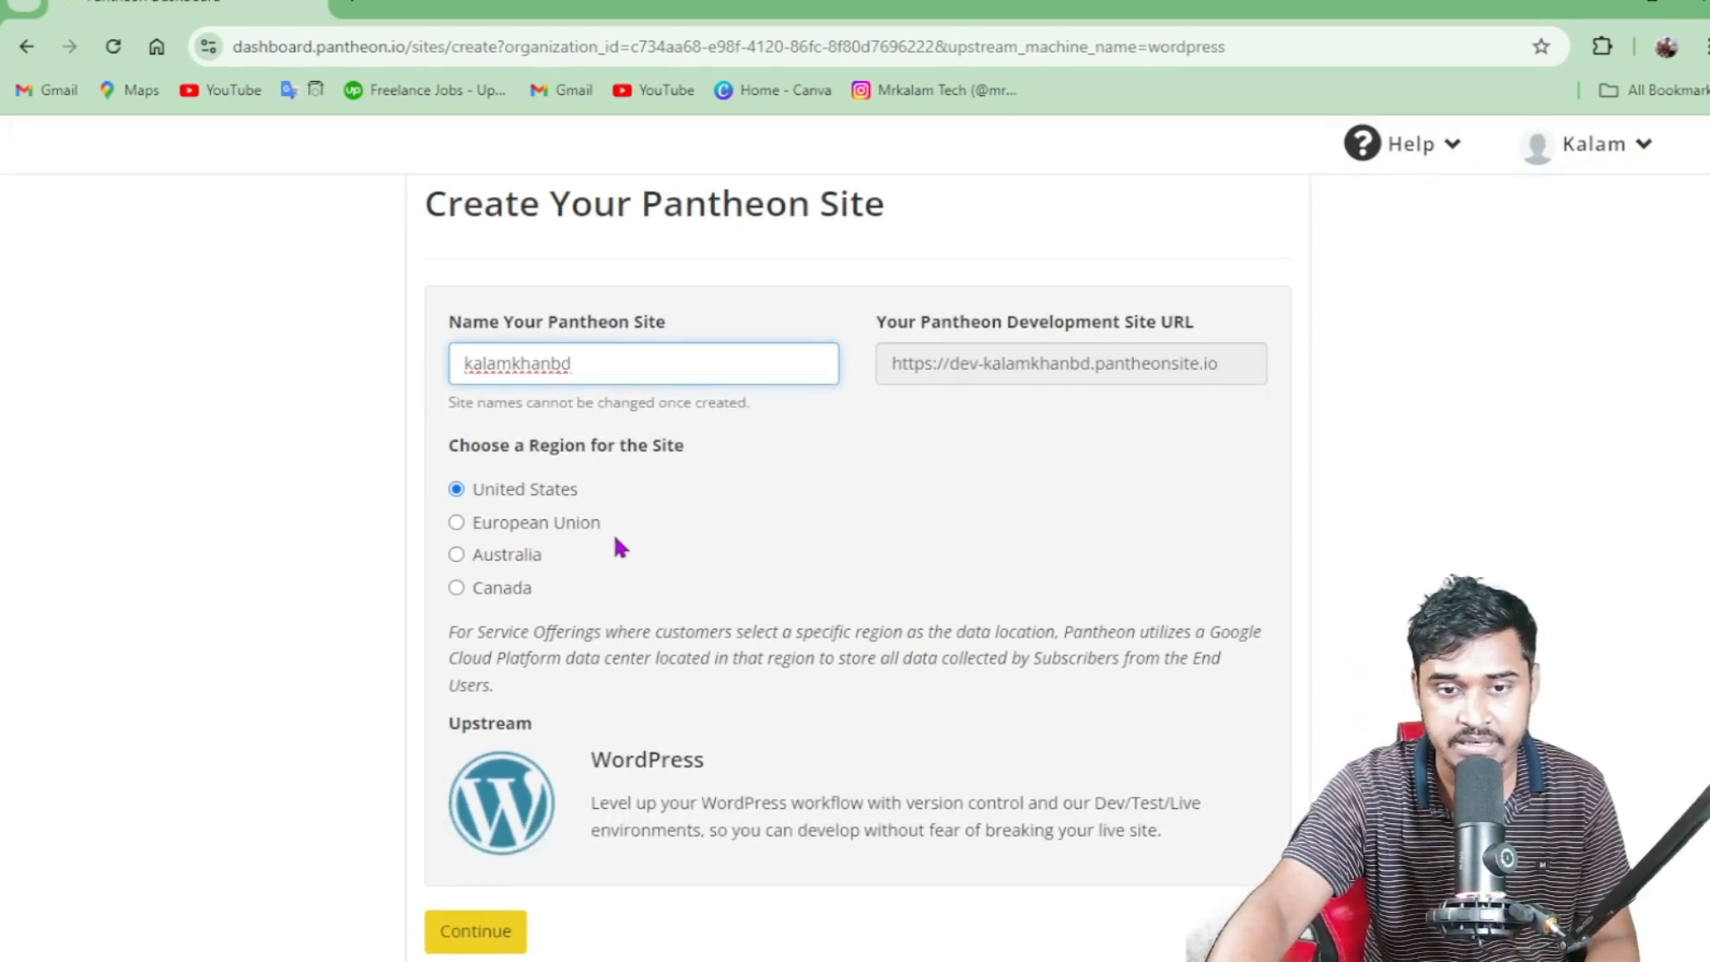
click(479, 935)
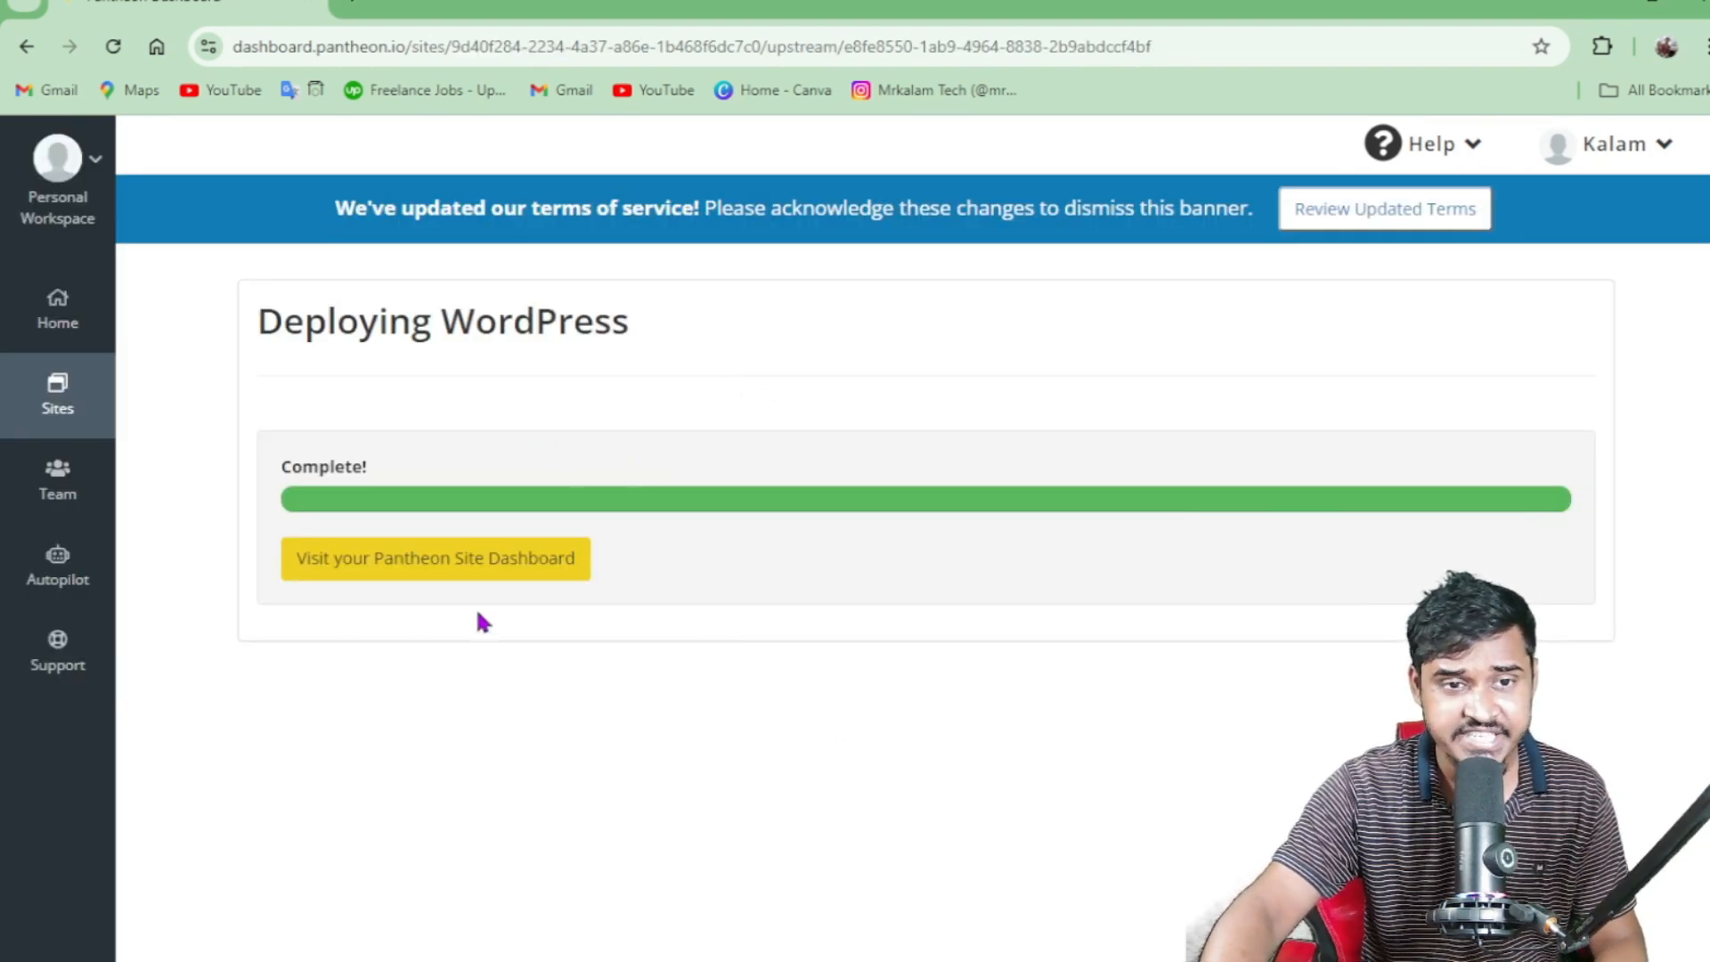
Visit the deployed site's dashboard and open its development site and its site admin in separate browser tabs.
click(402, 574)
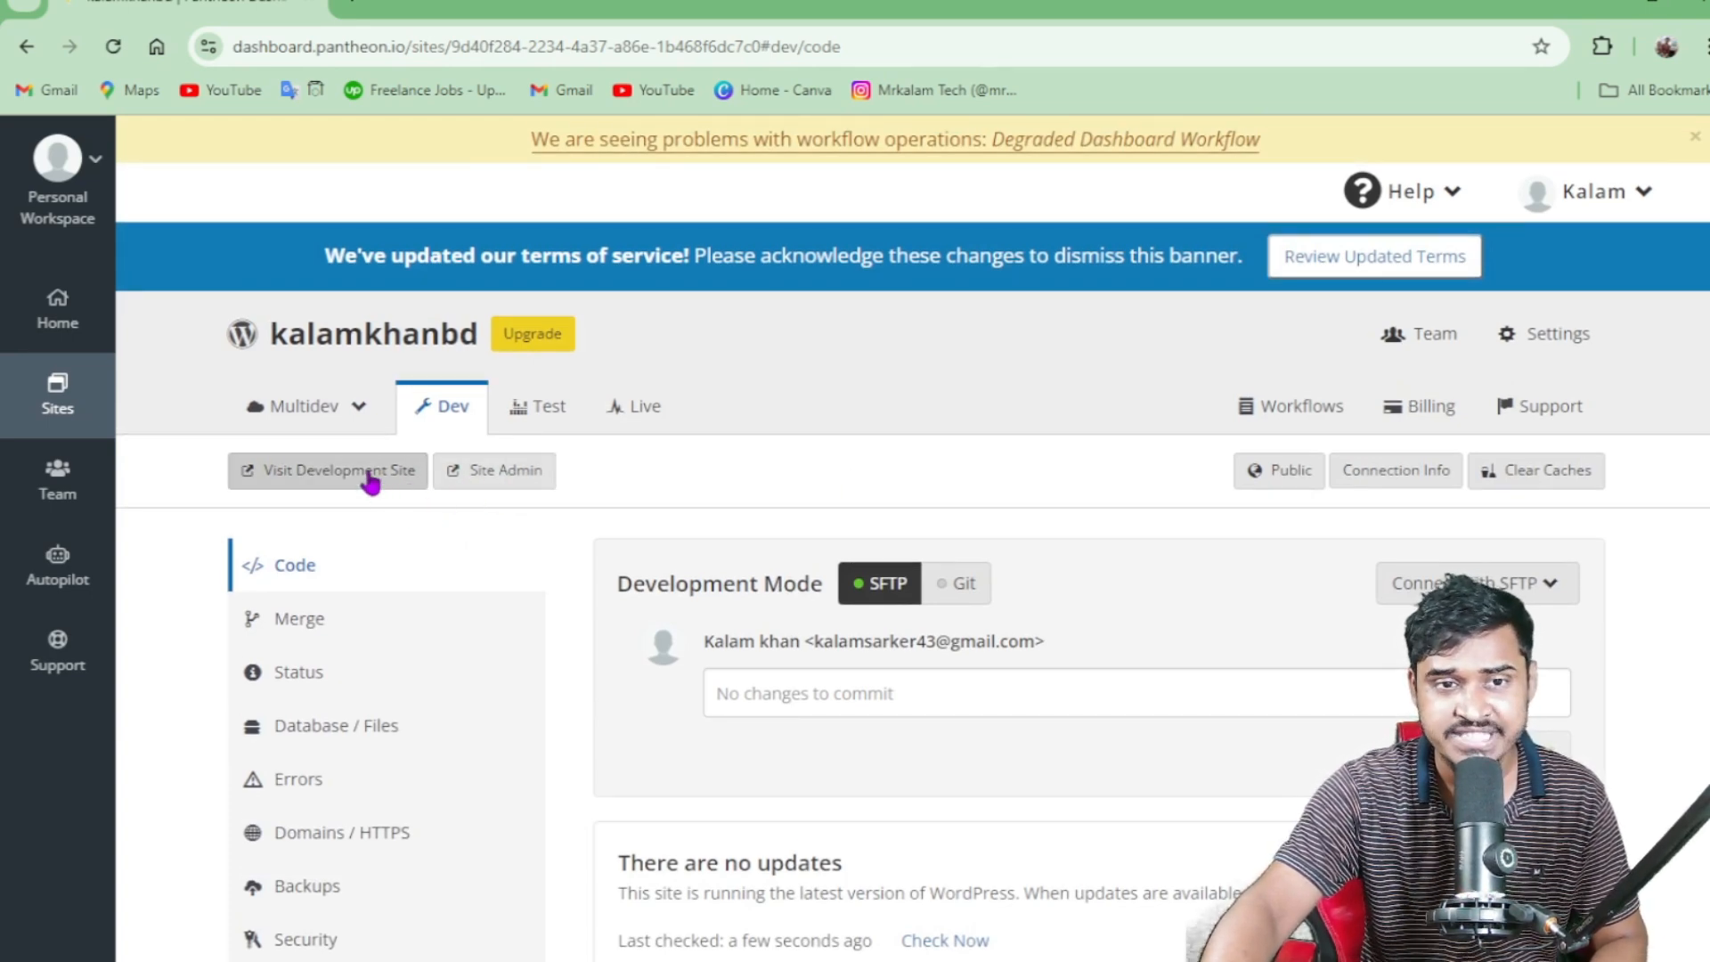
right_click(302, 474)
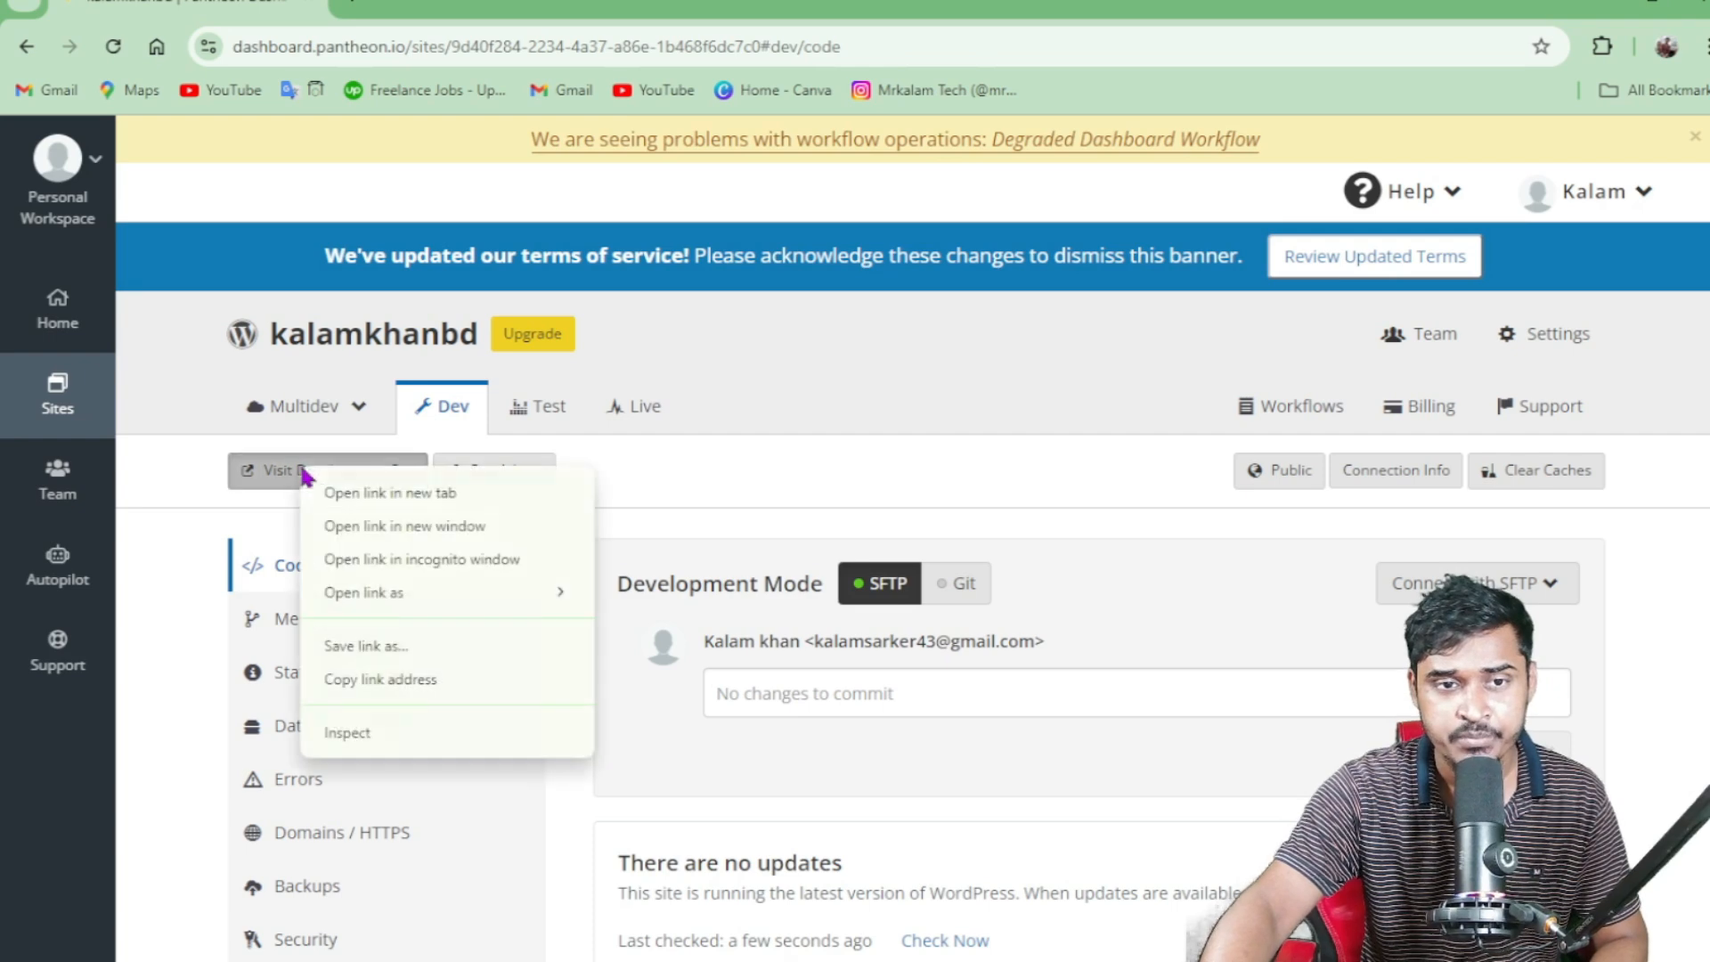
click(330, 491)
right_click(503, 476)
click(525, 493)
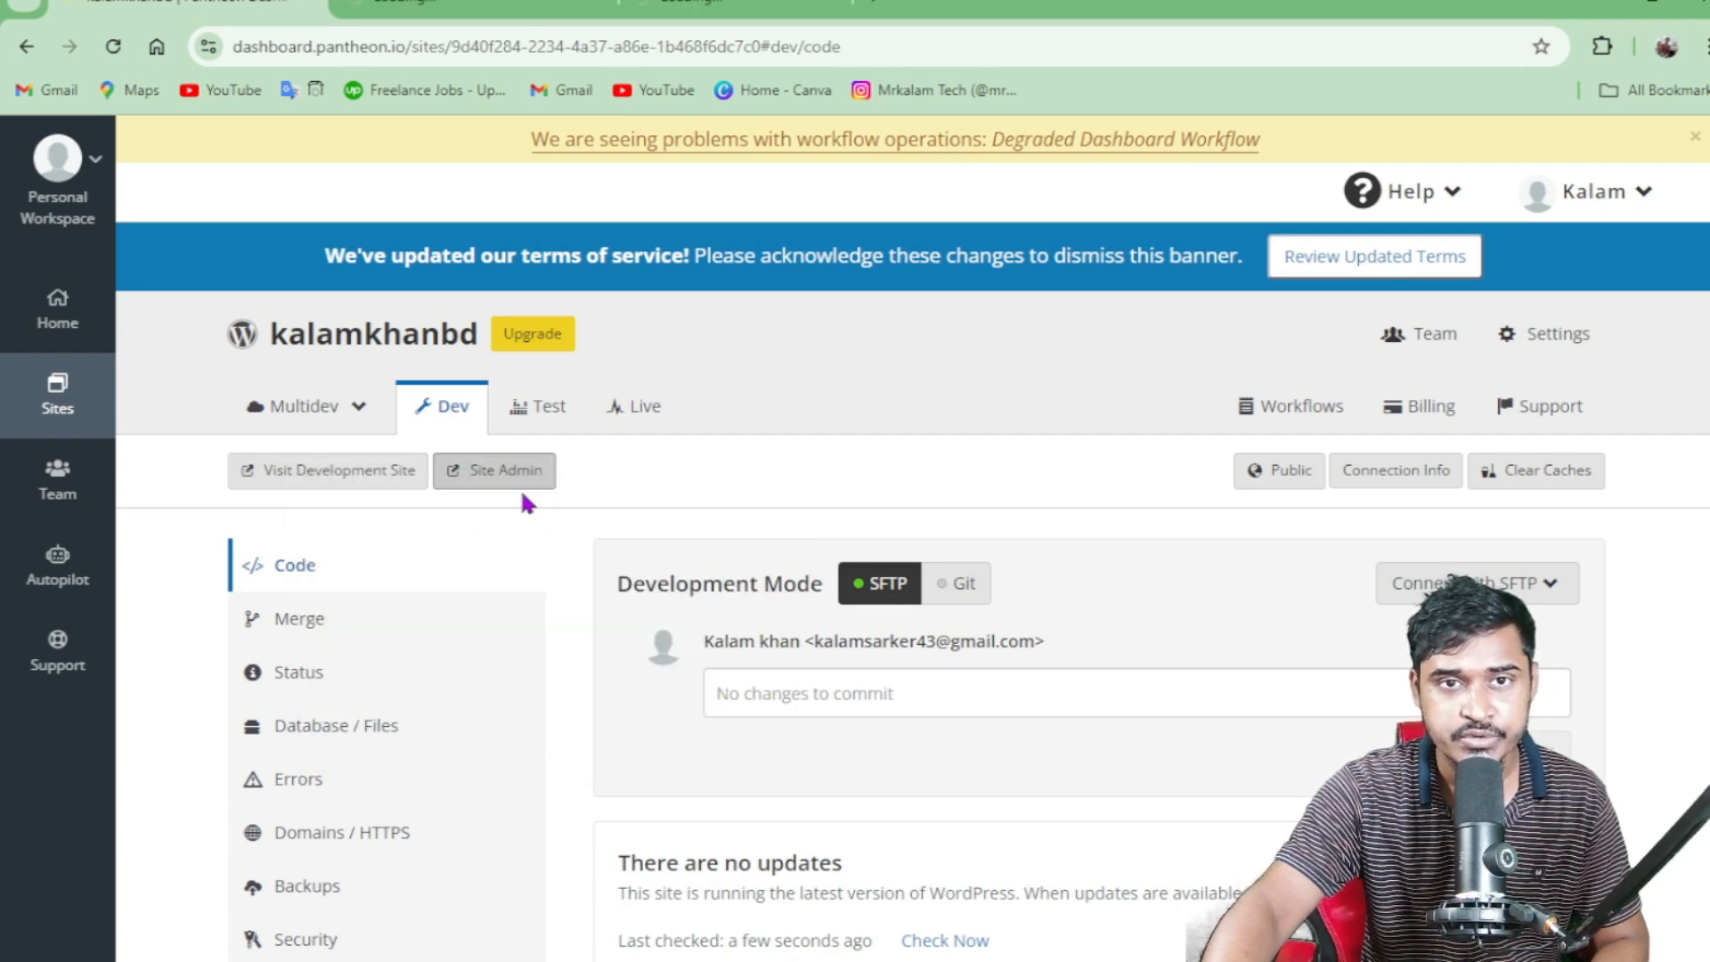
Switch to the WordPress installation page and continue with English (United States) as the language.
click(578, 3)
click(463, 3)
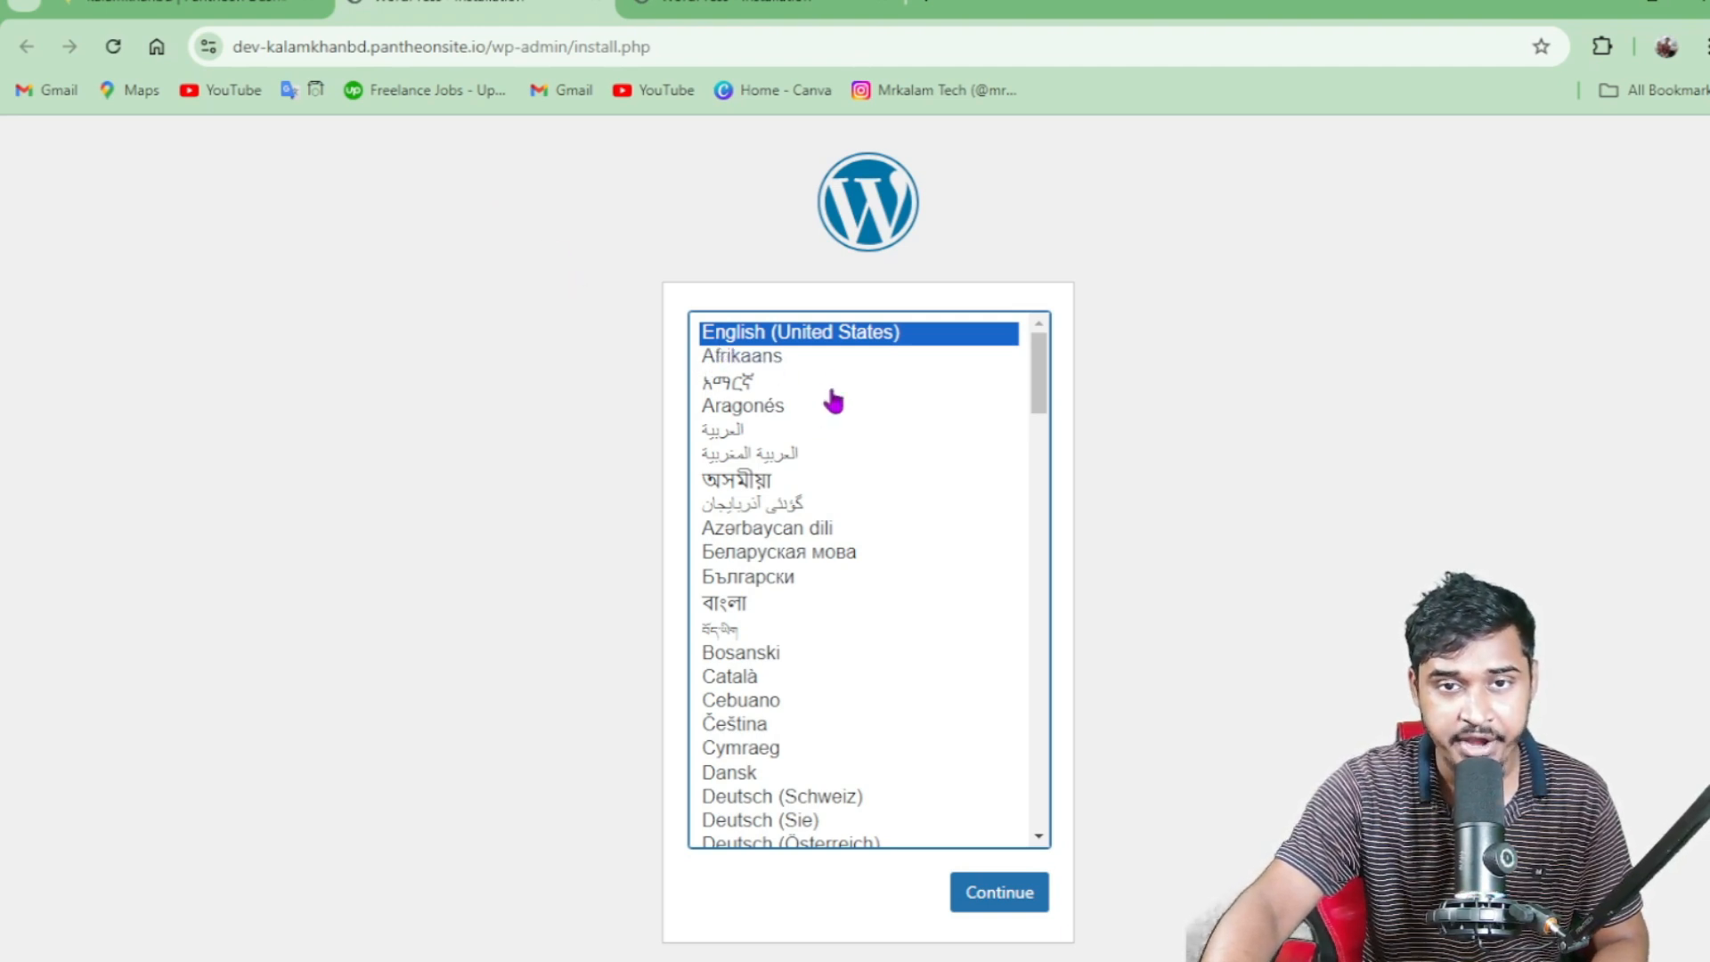
click(1013, 898)
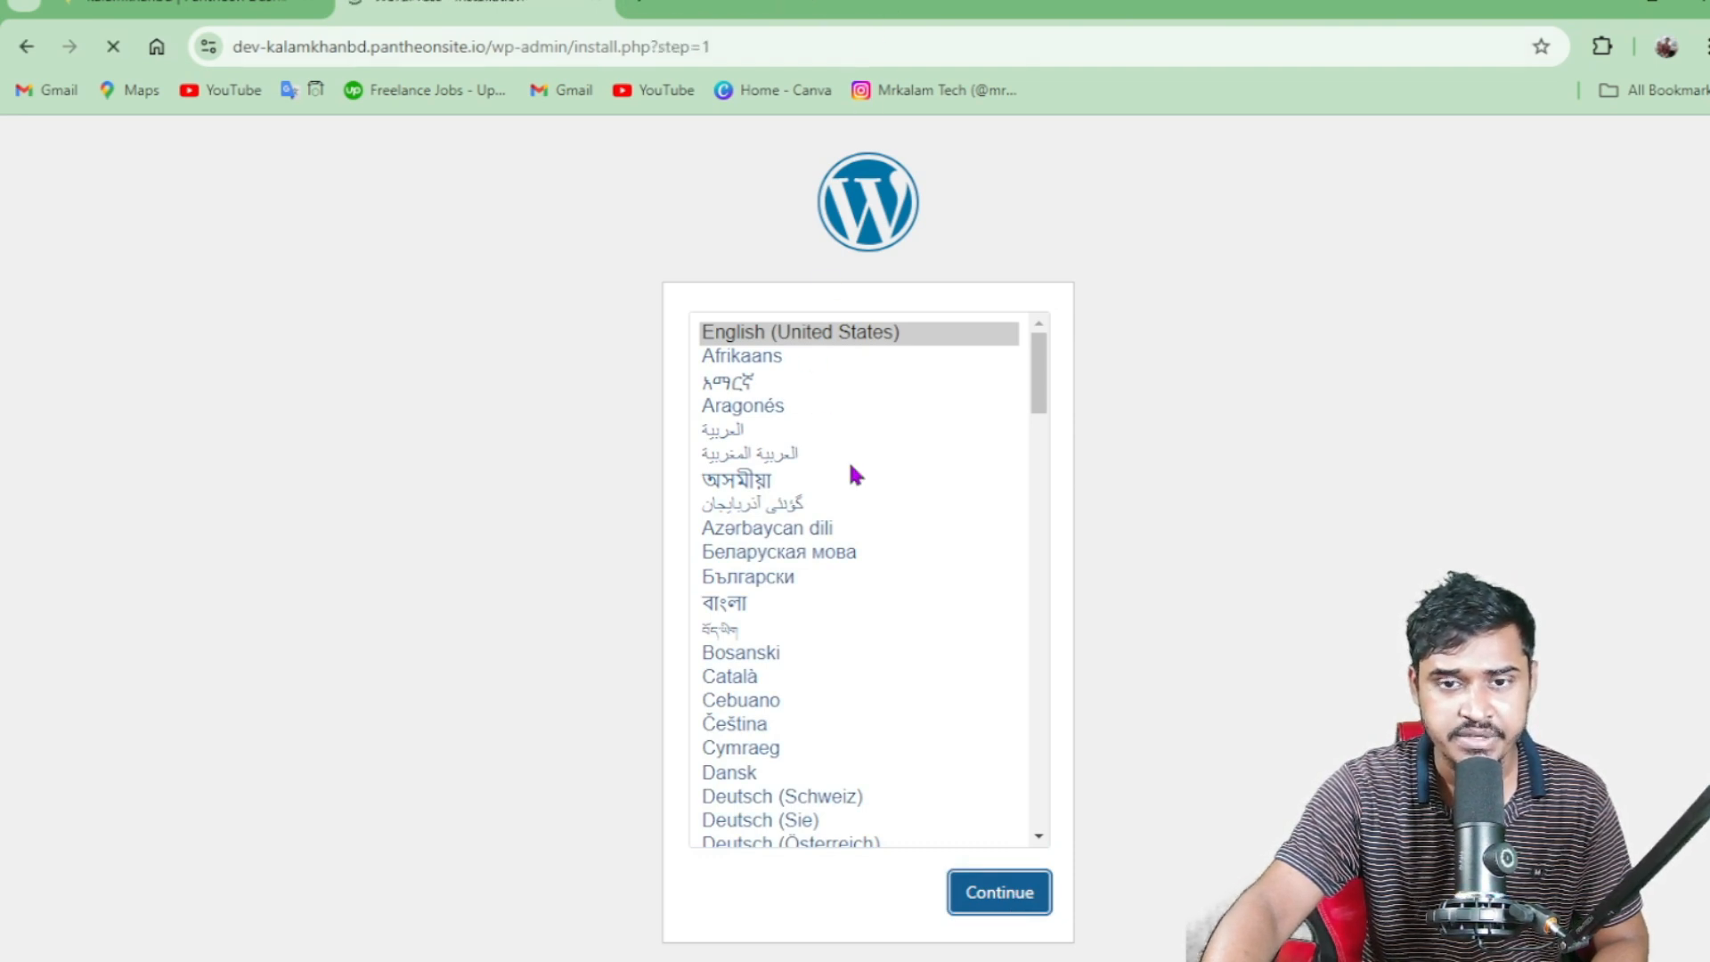
Fill in the site title, username, password and email on the installation form, and install WordPress.
scroll(737, 477, down, 2)
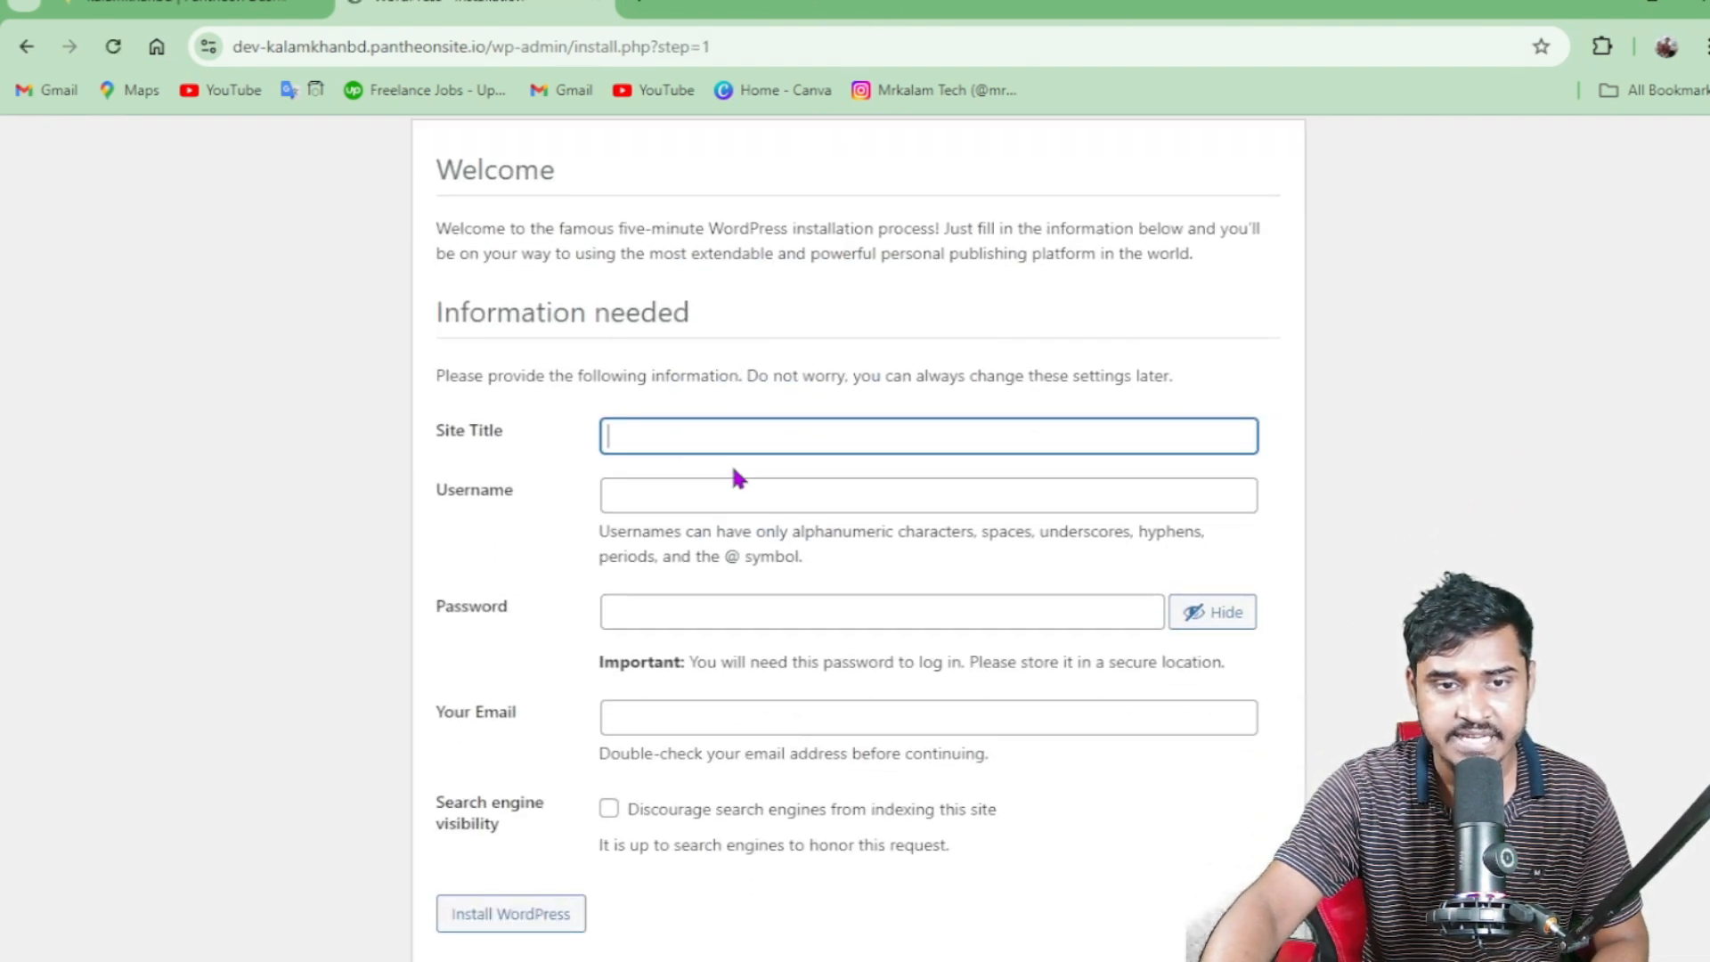
click(665, 434)
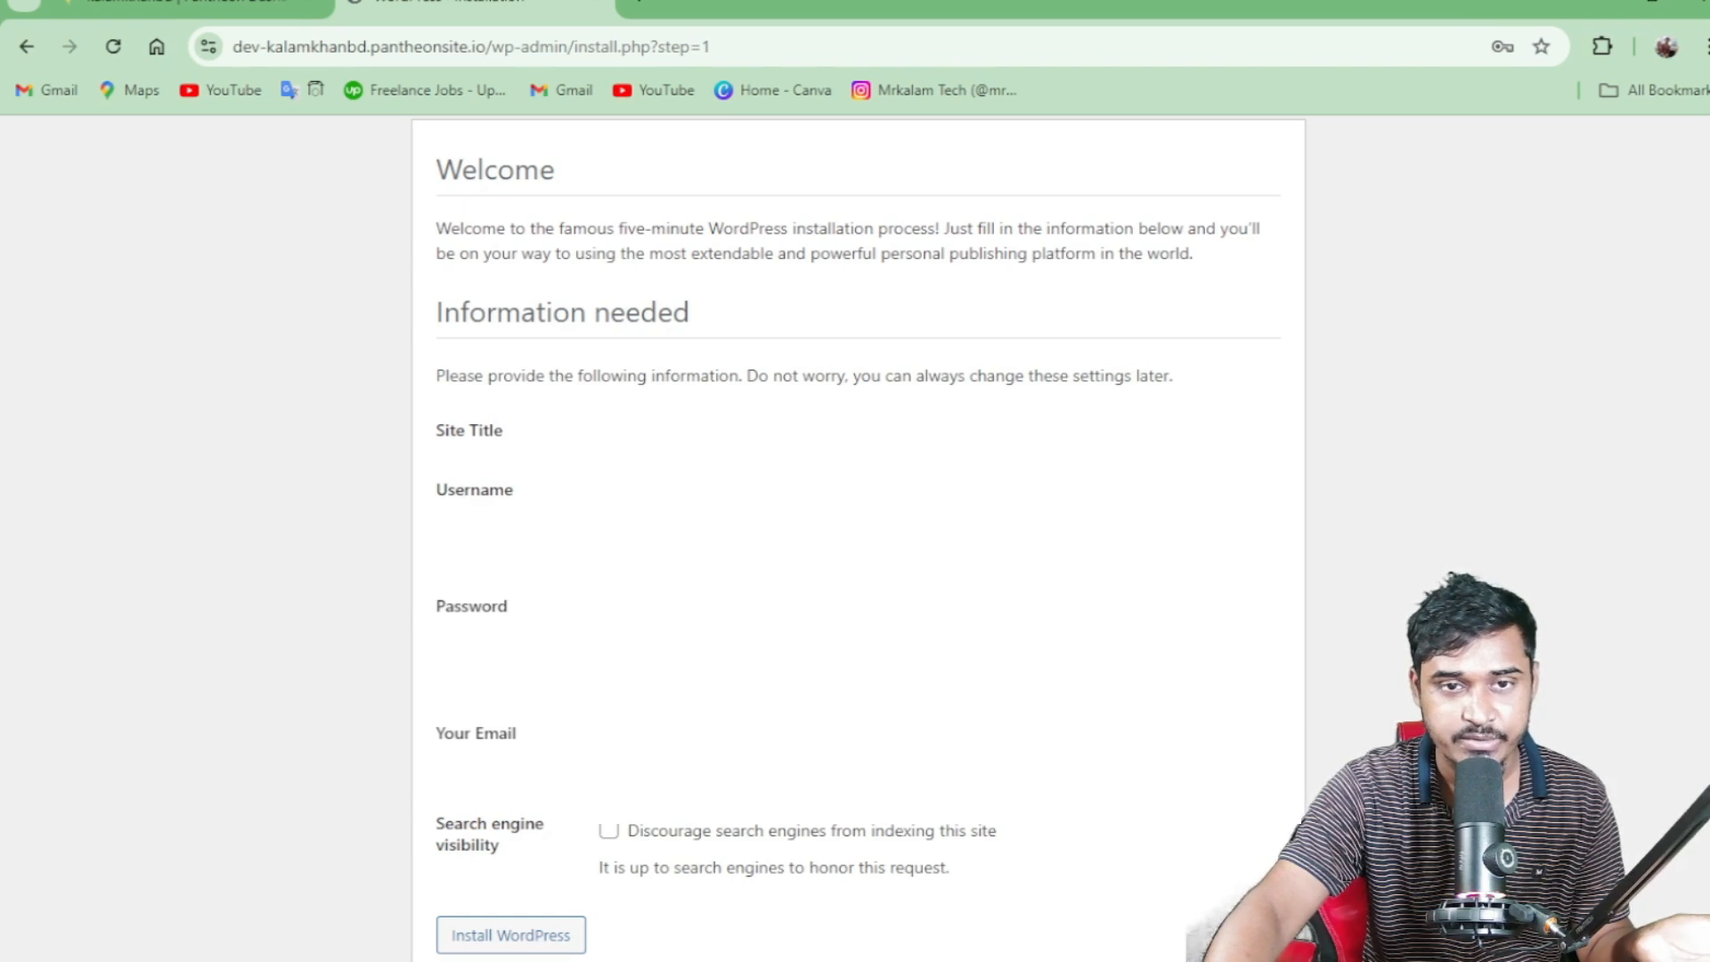
scroll(857, 538, down, 1)
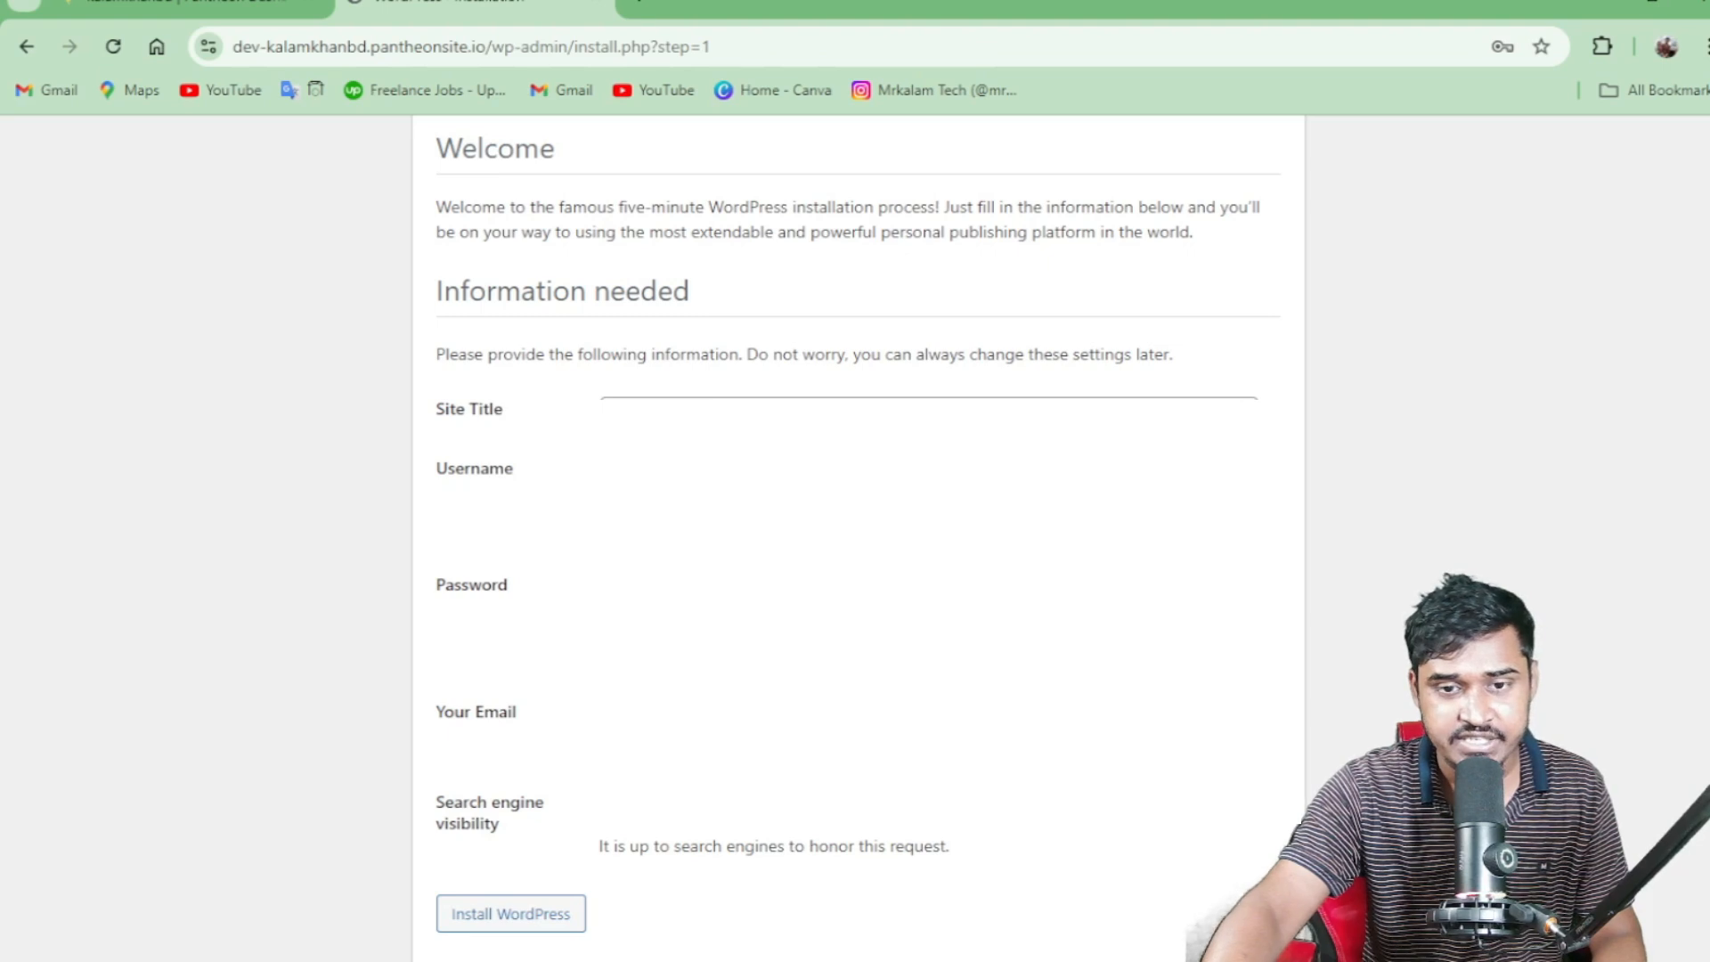
click(521, 925)
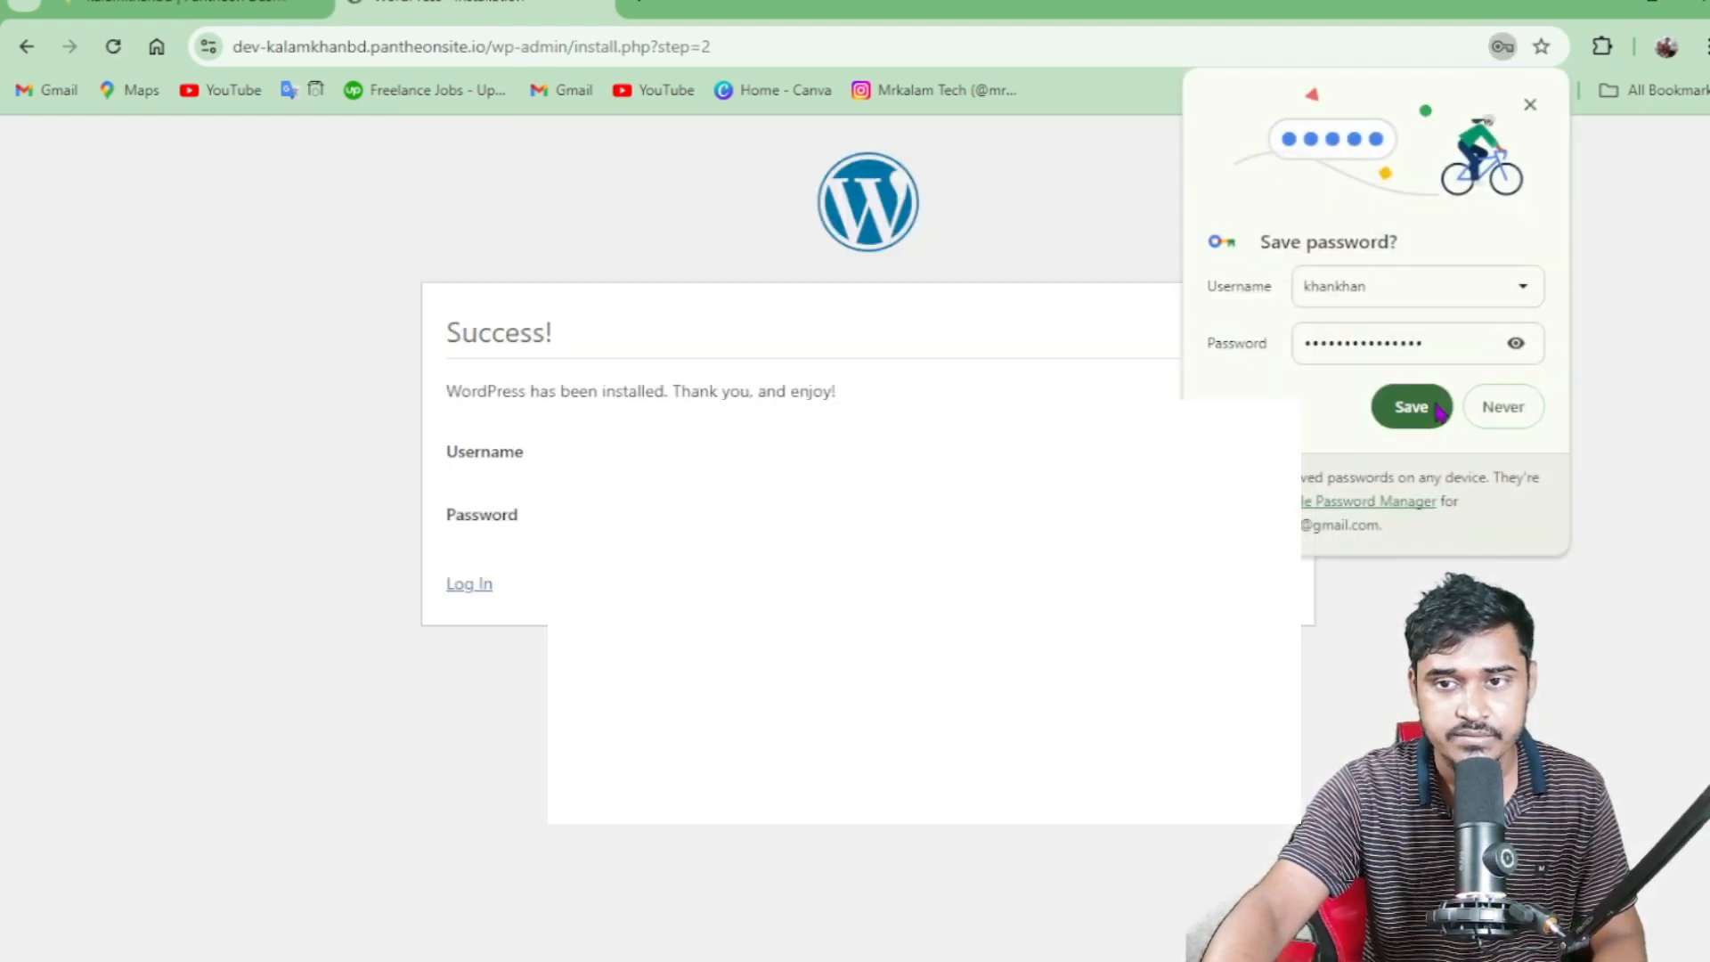
Save the new account password in the browser and log in to WordPress with the username and password.
click(1433, 407)
click(473, 587)
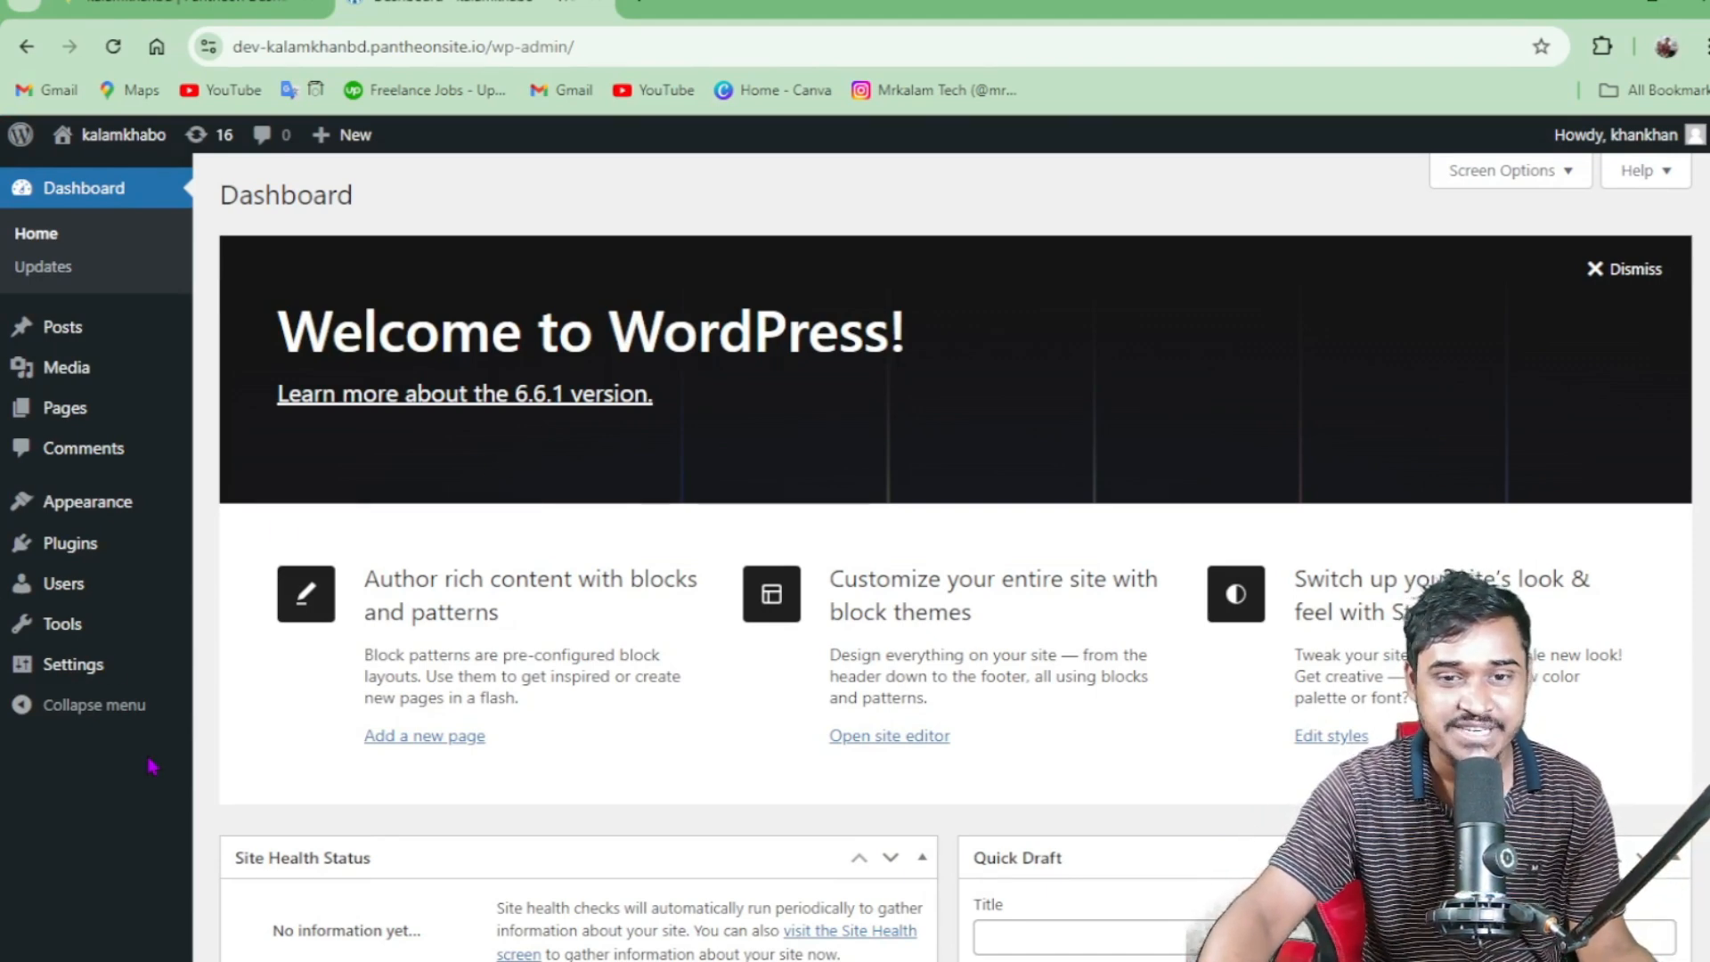
Install the Astra theme from the popular WordPress themes and activate it.
mouse_move(156, 331)
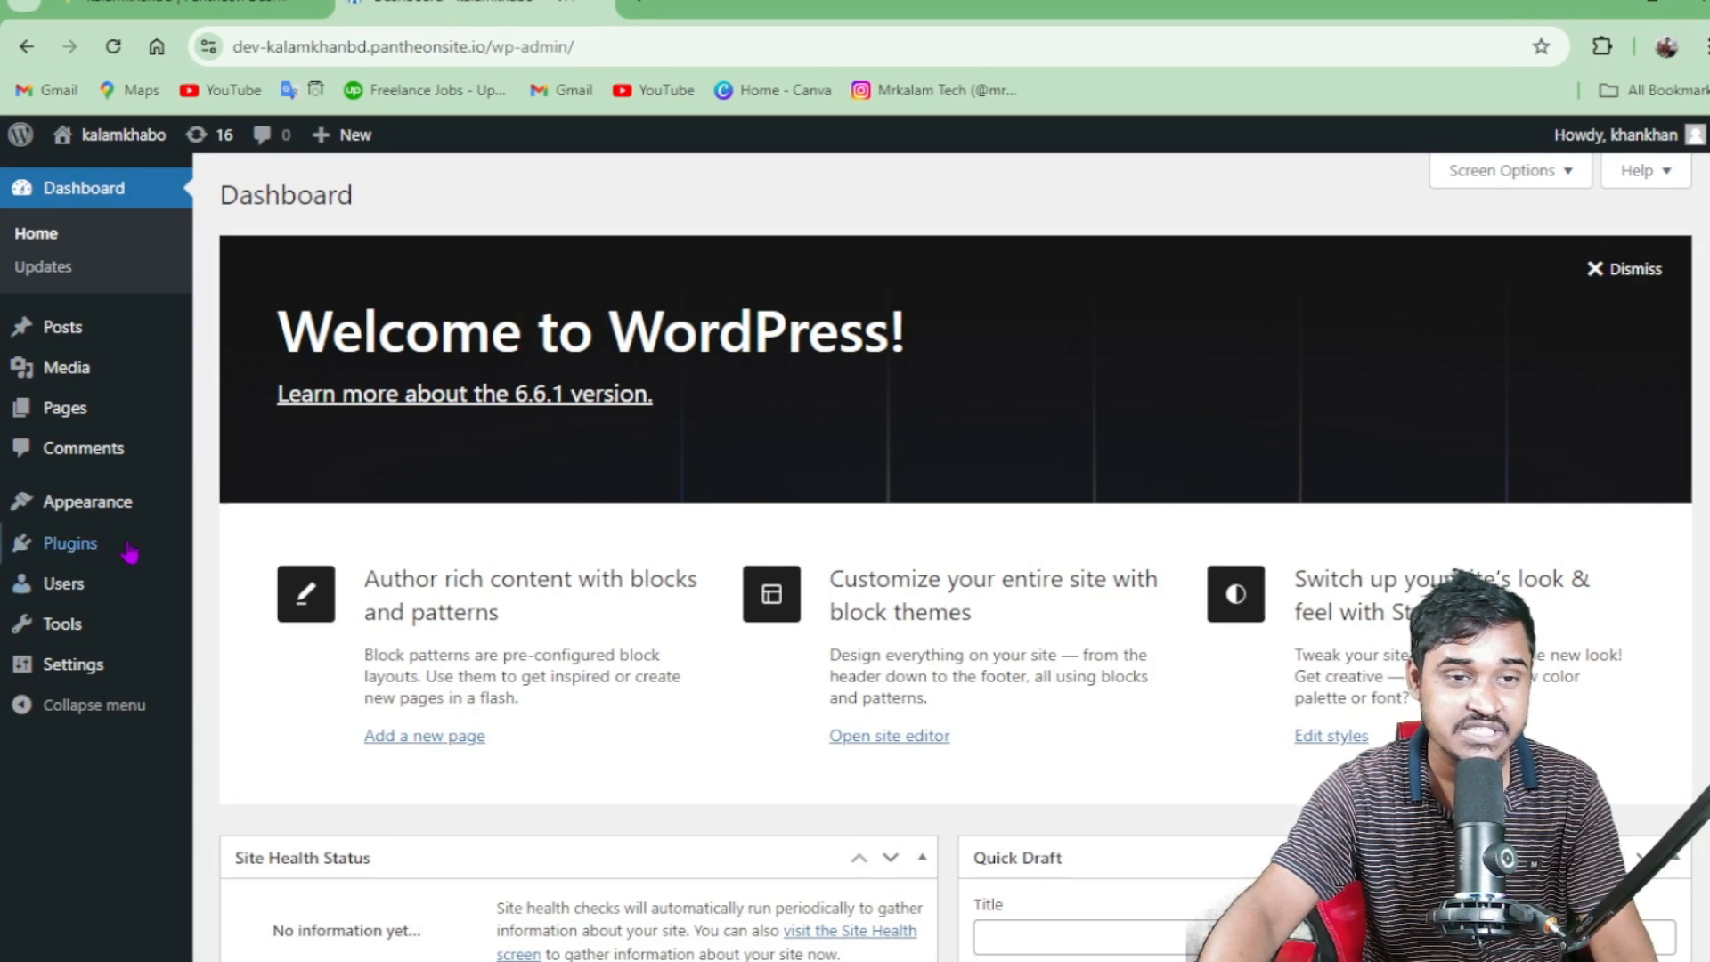
mouse_move(101, 504)
click(281, 507)
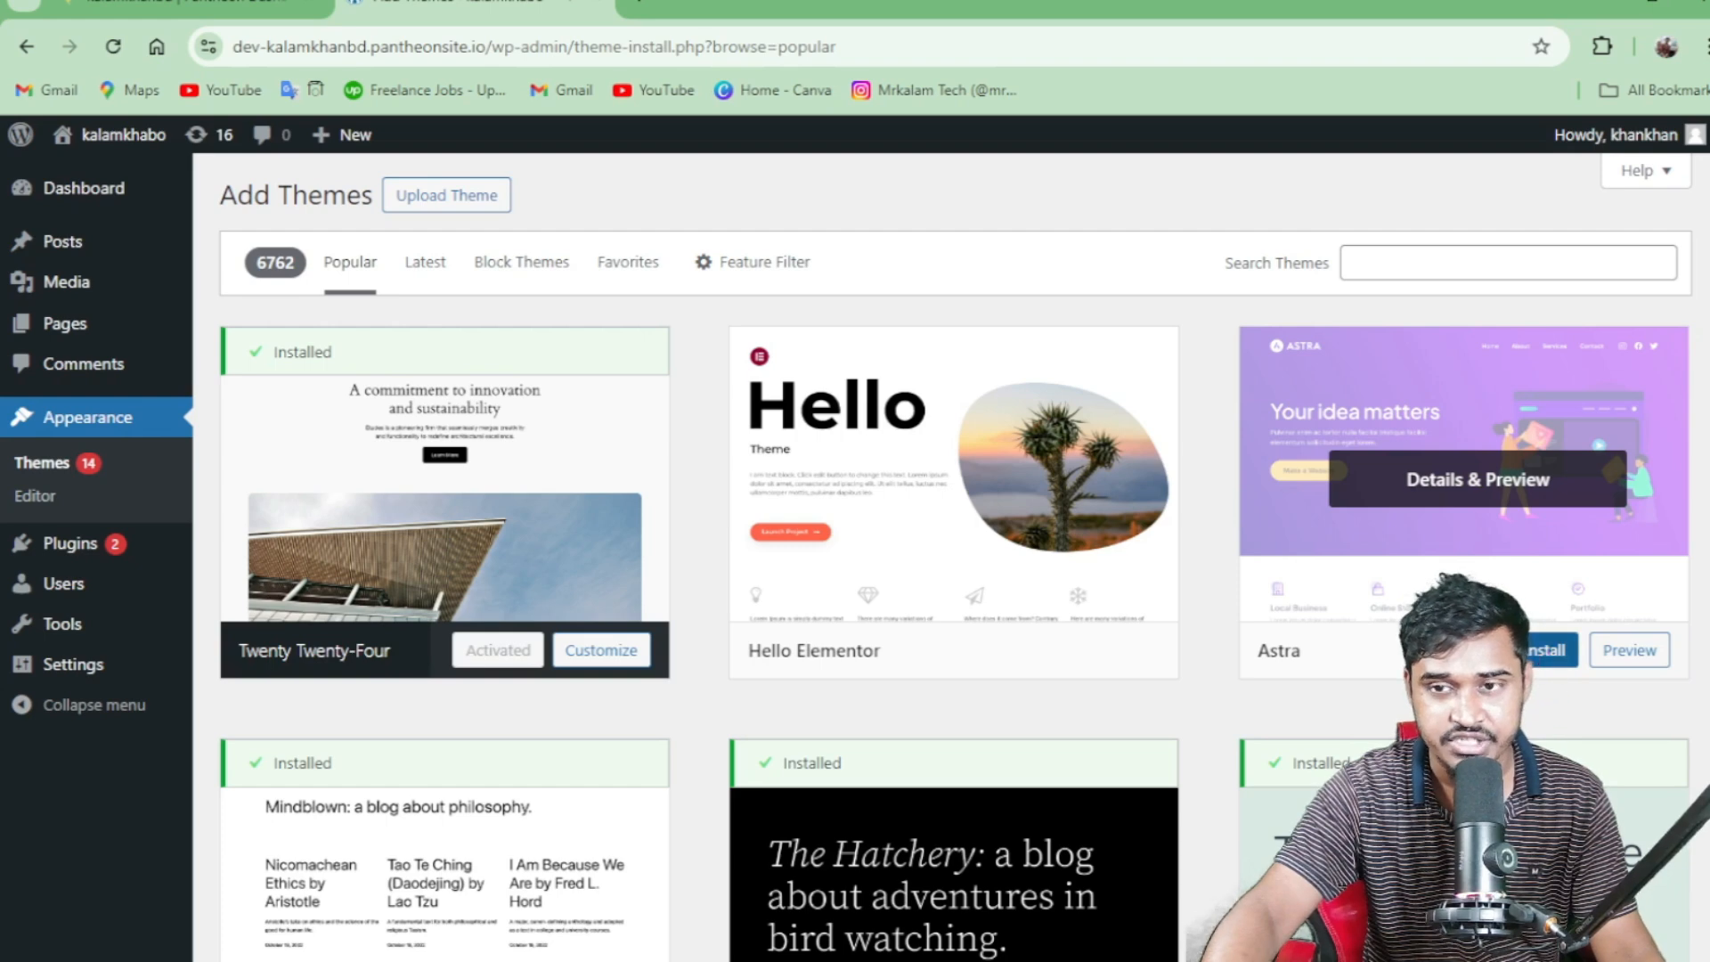
click(1549, 651)
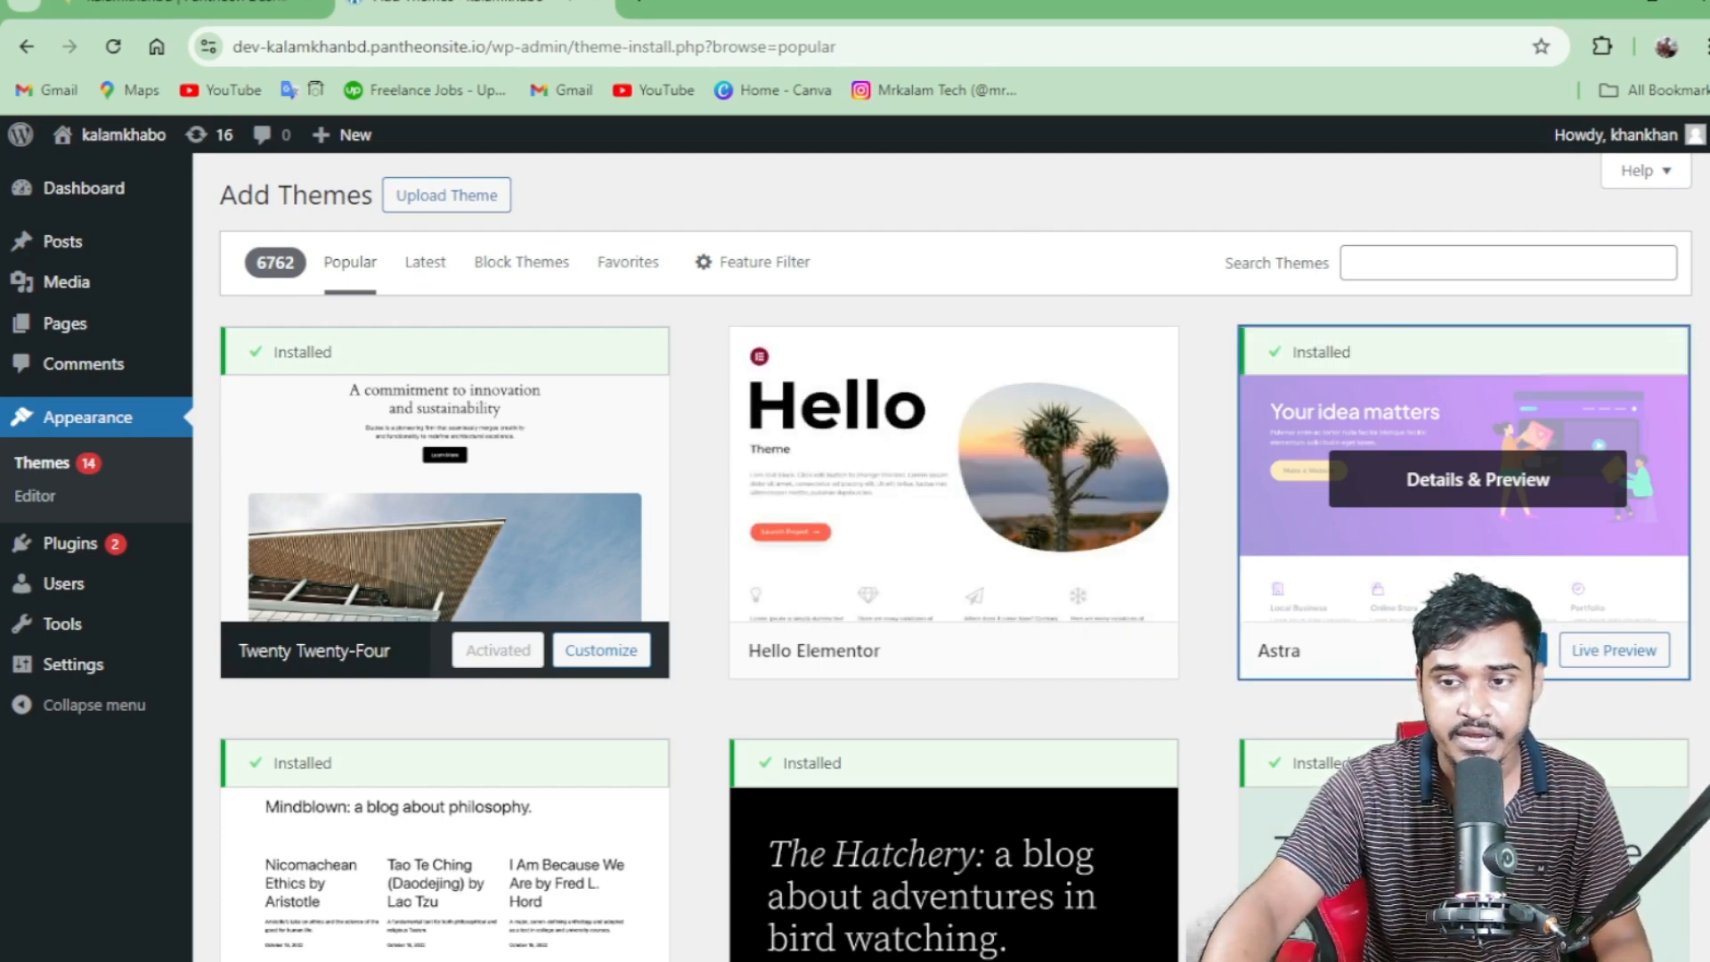
click(1506, 651)
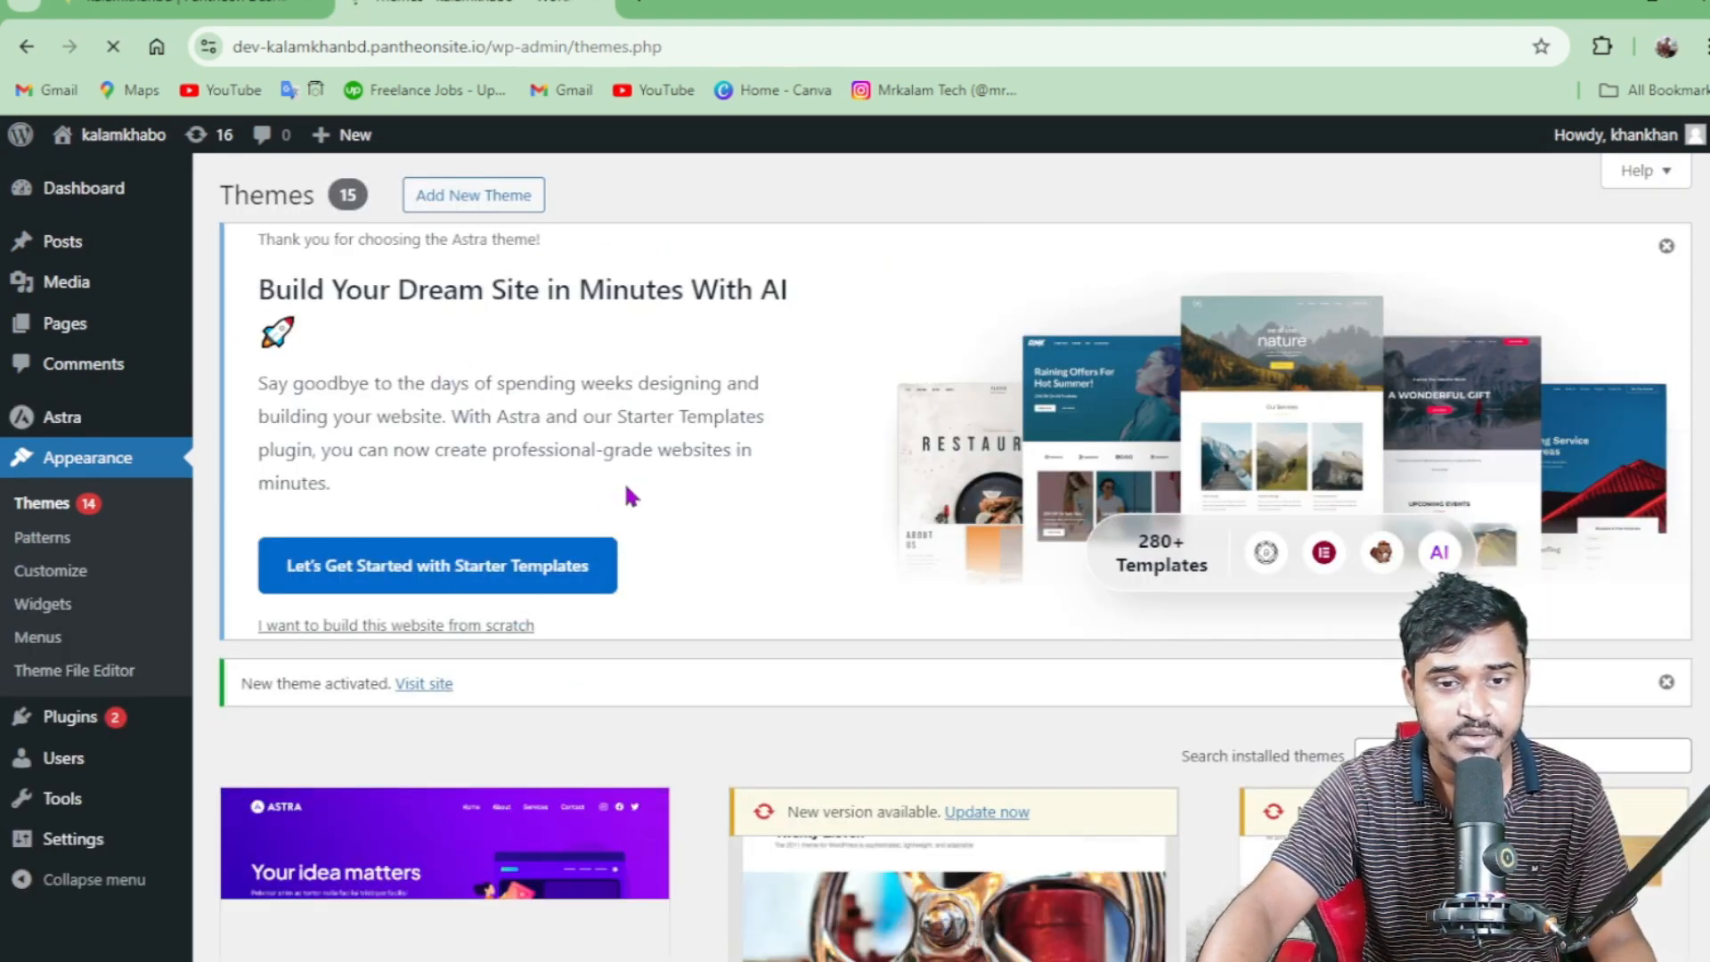
Get started with Astra's Starter Templates, choosing to build with Classic Starter Templates and dismissing the AI builder offer.
scroll(710, 510, down, 5)
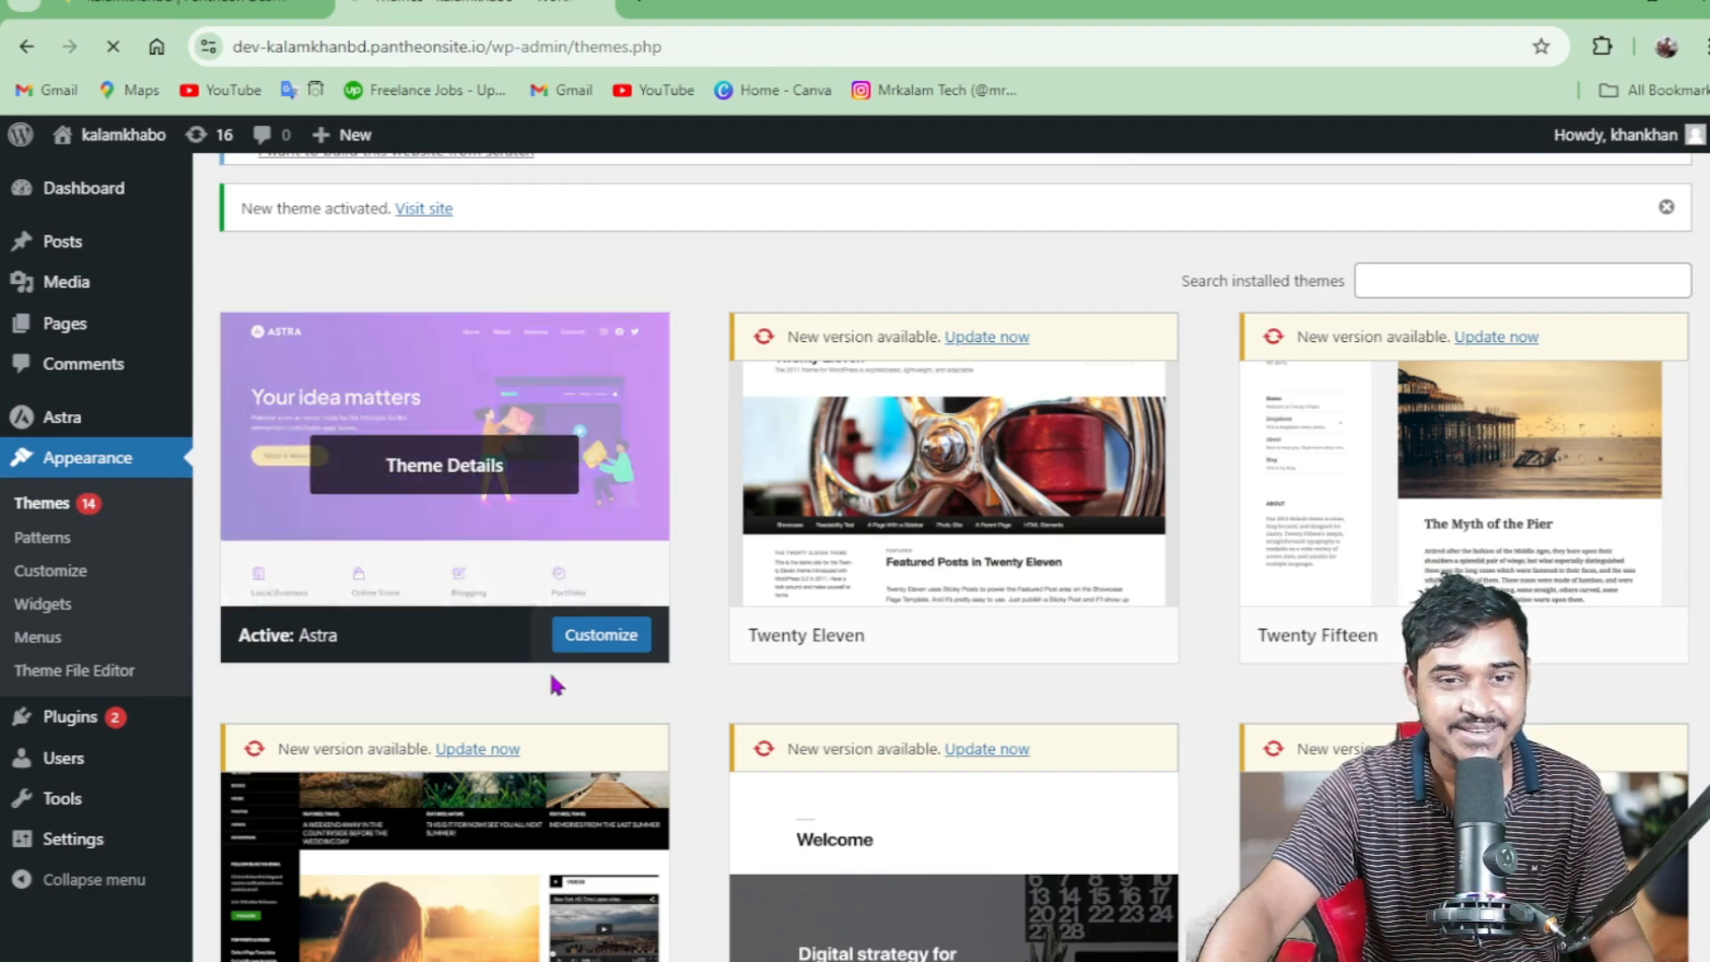
scroll(549, 670, up, 5)
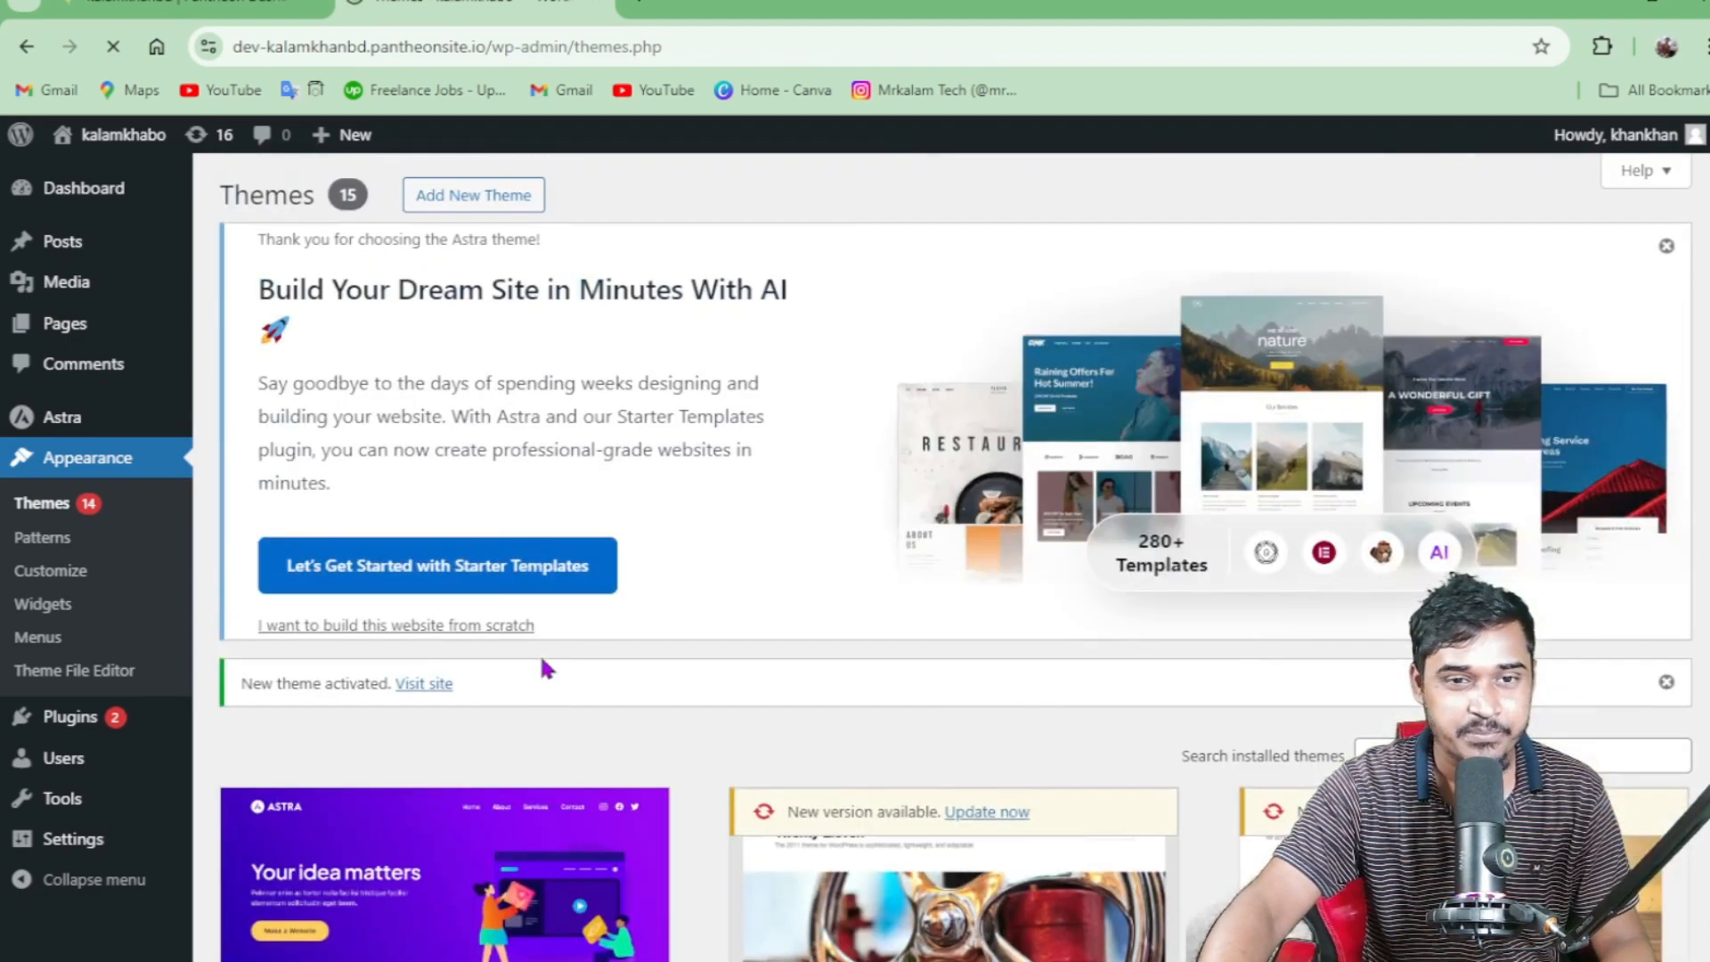
click(483, 577)
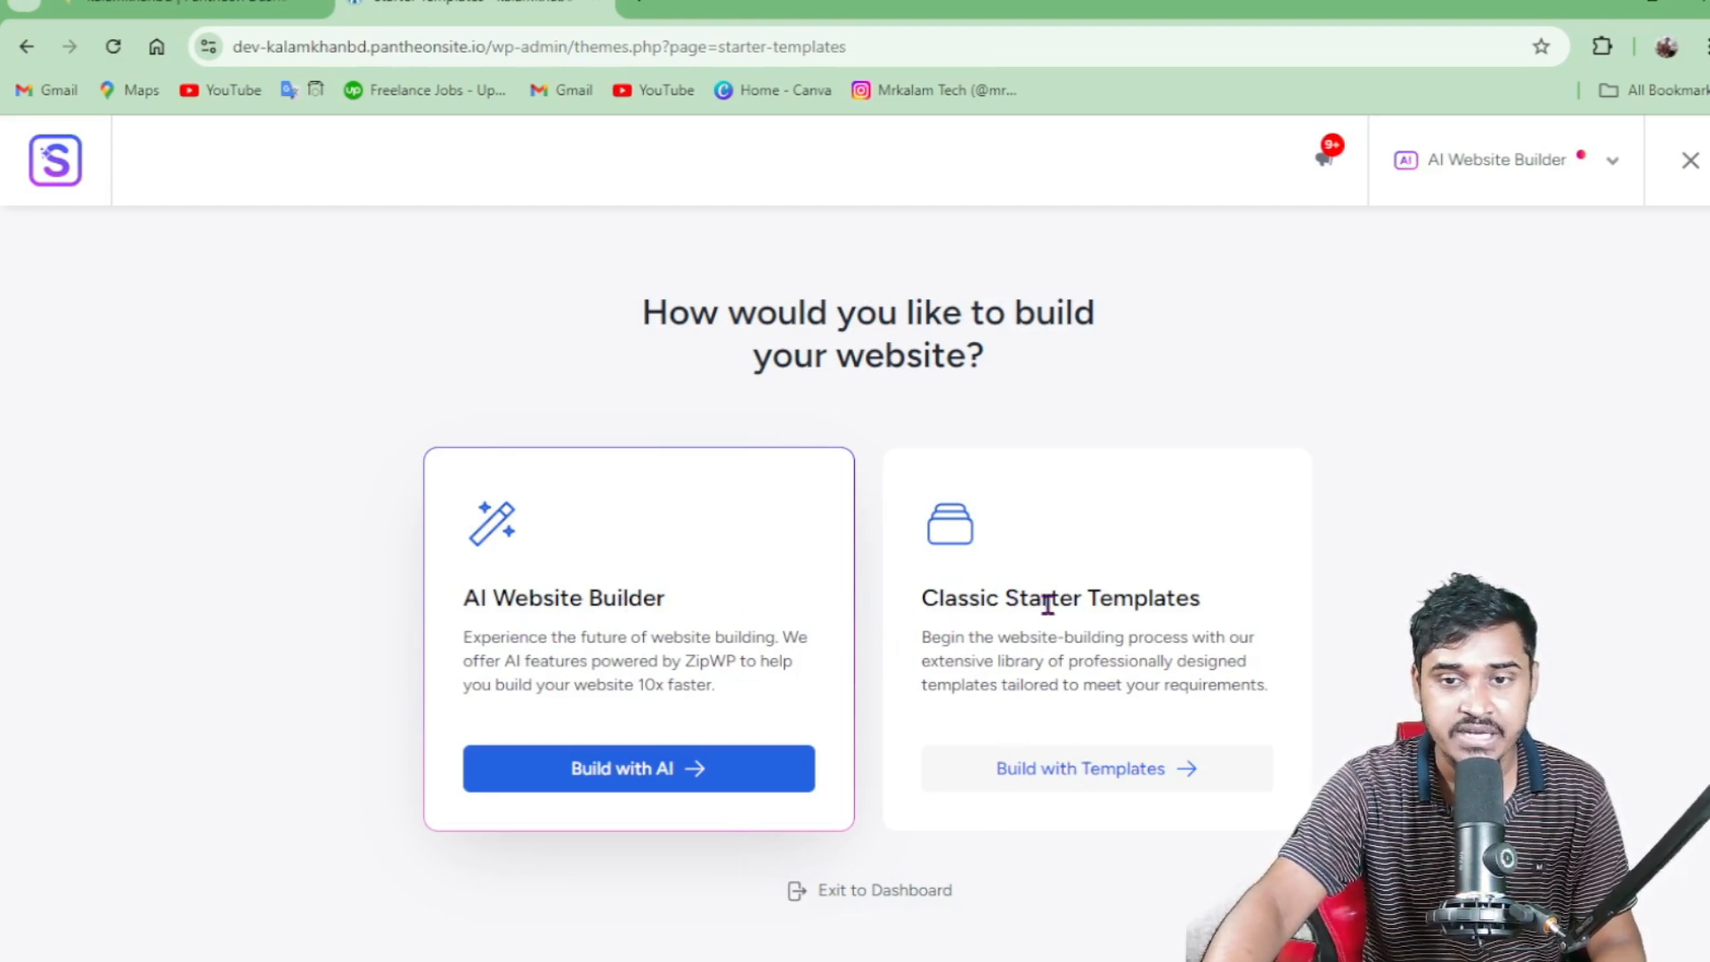
click(1124, 776)
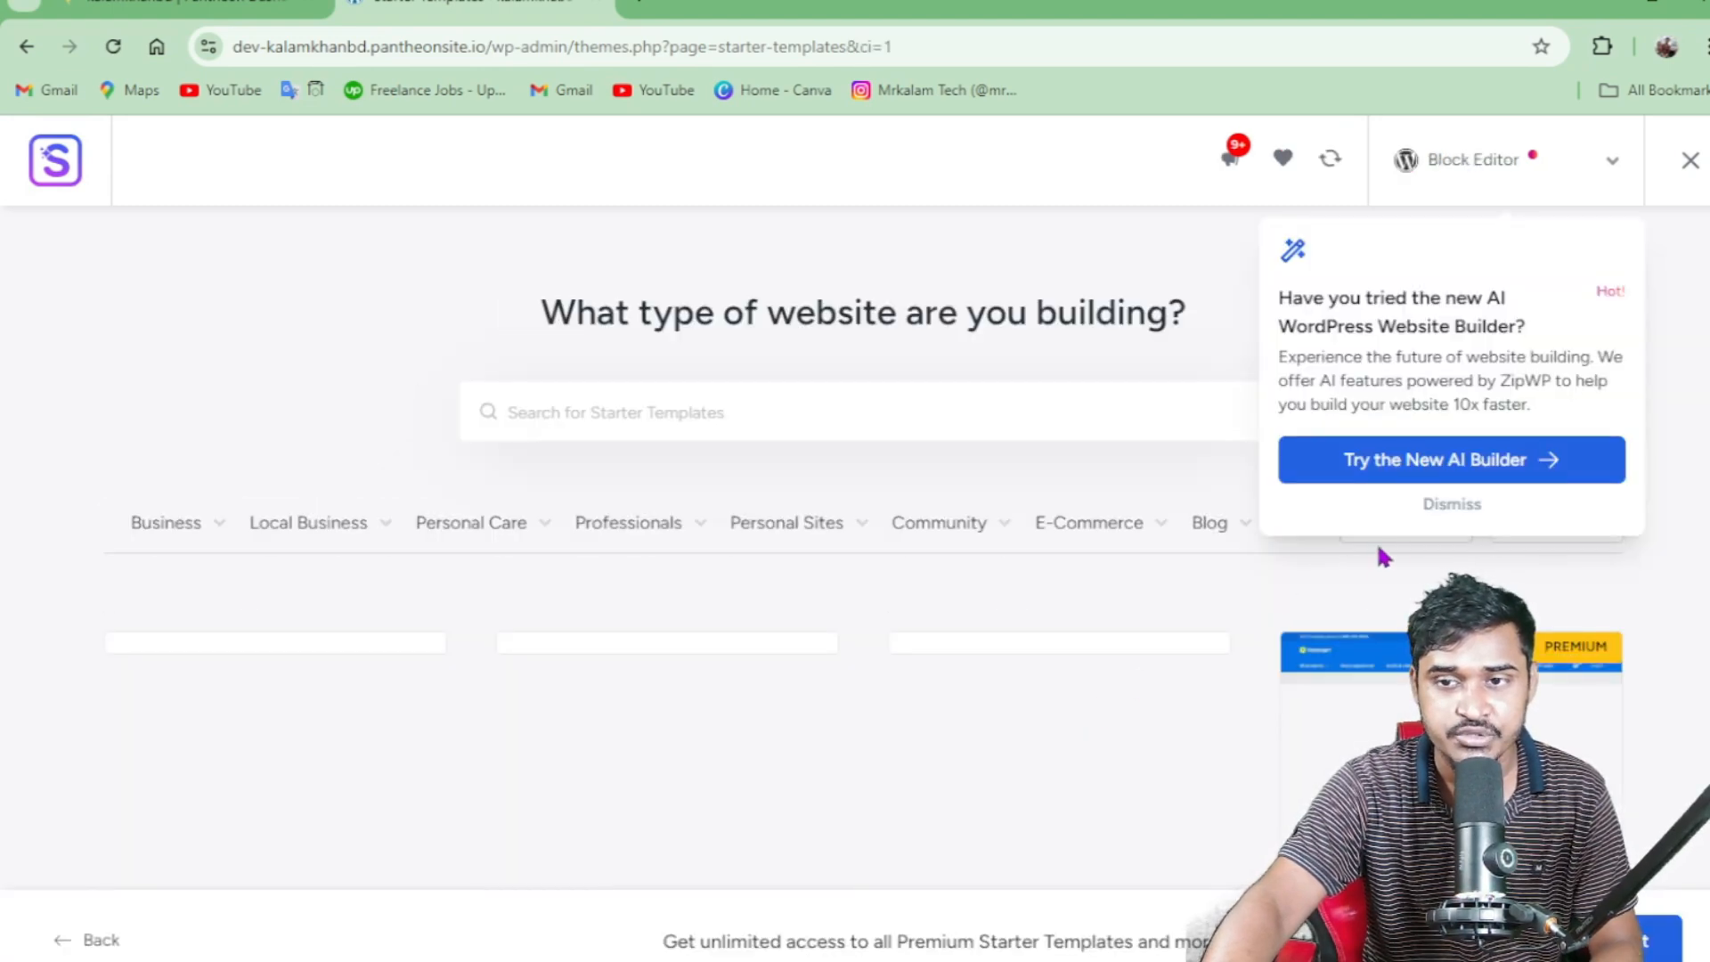
click(1452, 501)
Select the Brandstore template from the starter templates and look through its preview.
scroll(792, 404, down, 3)
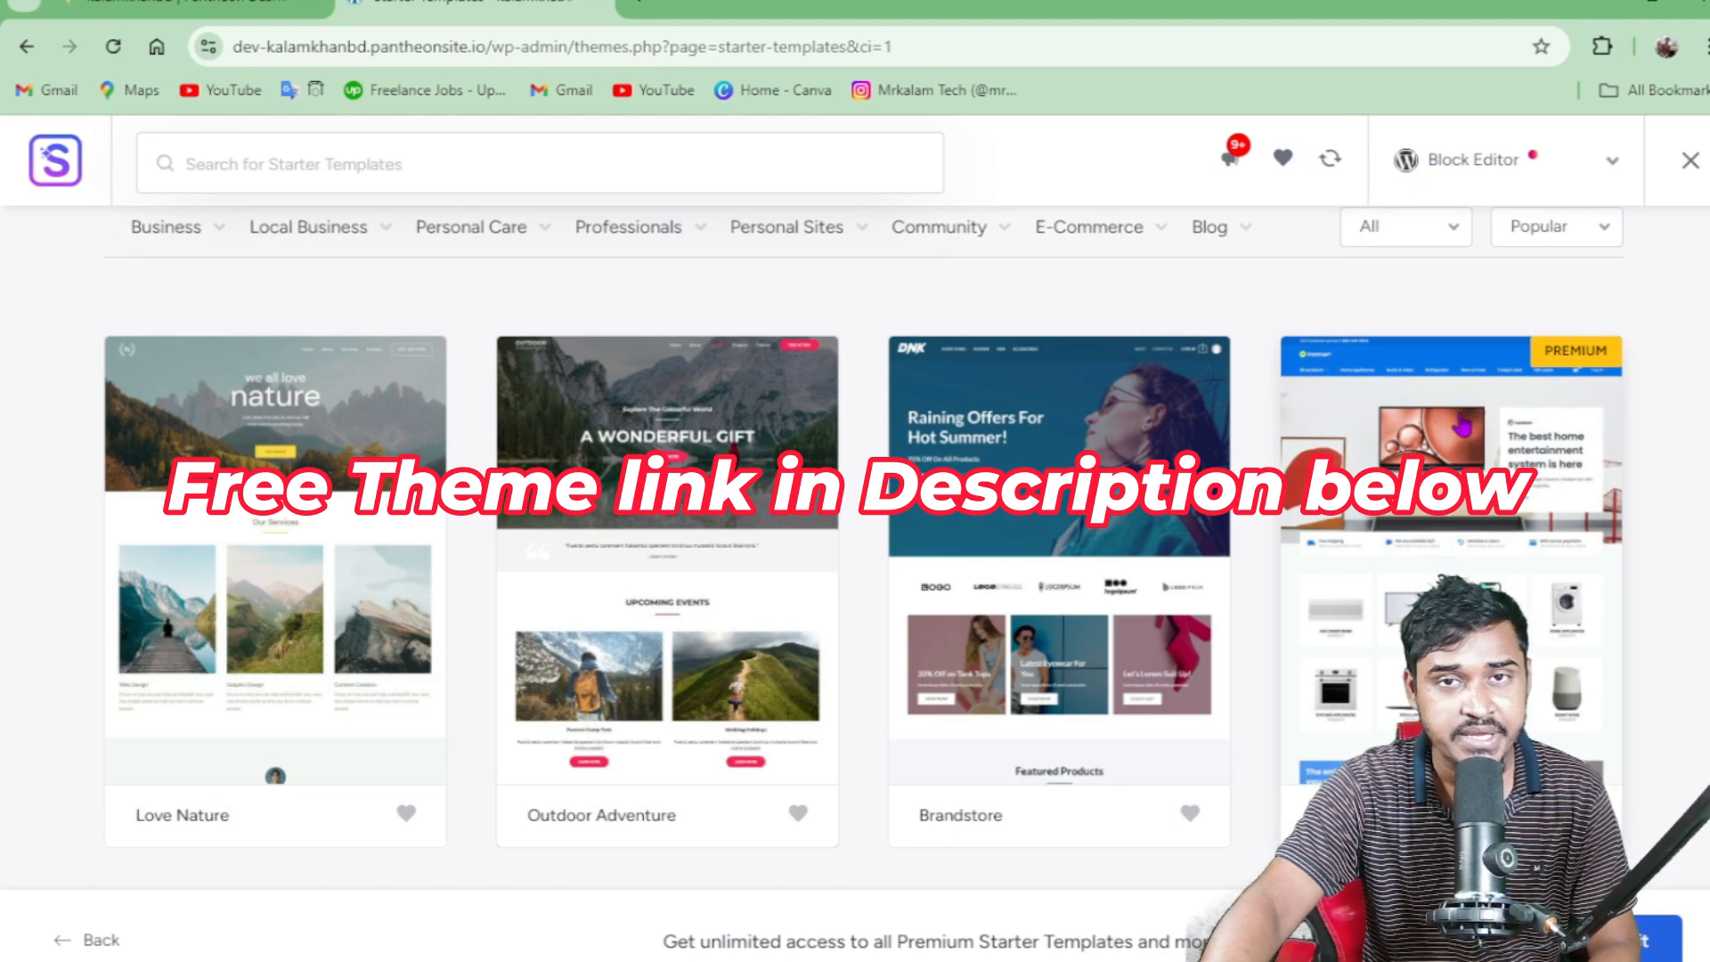
scroll(1440, 429, up, 1)
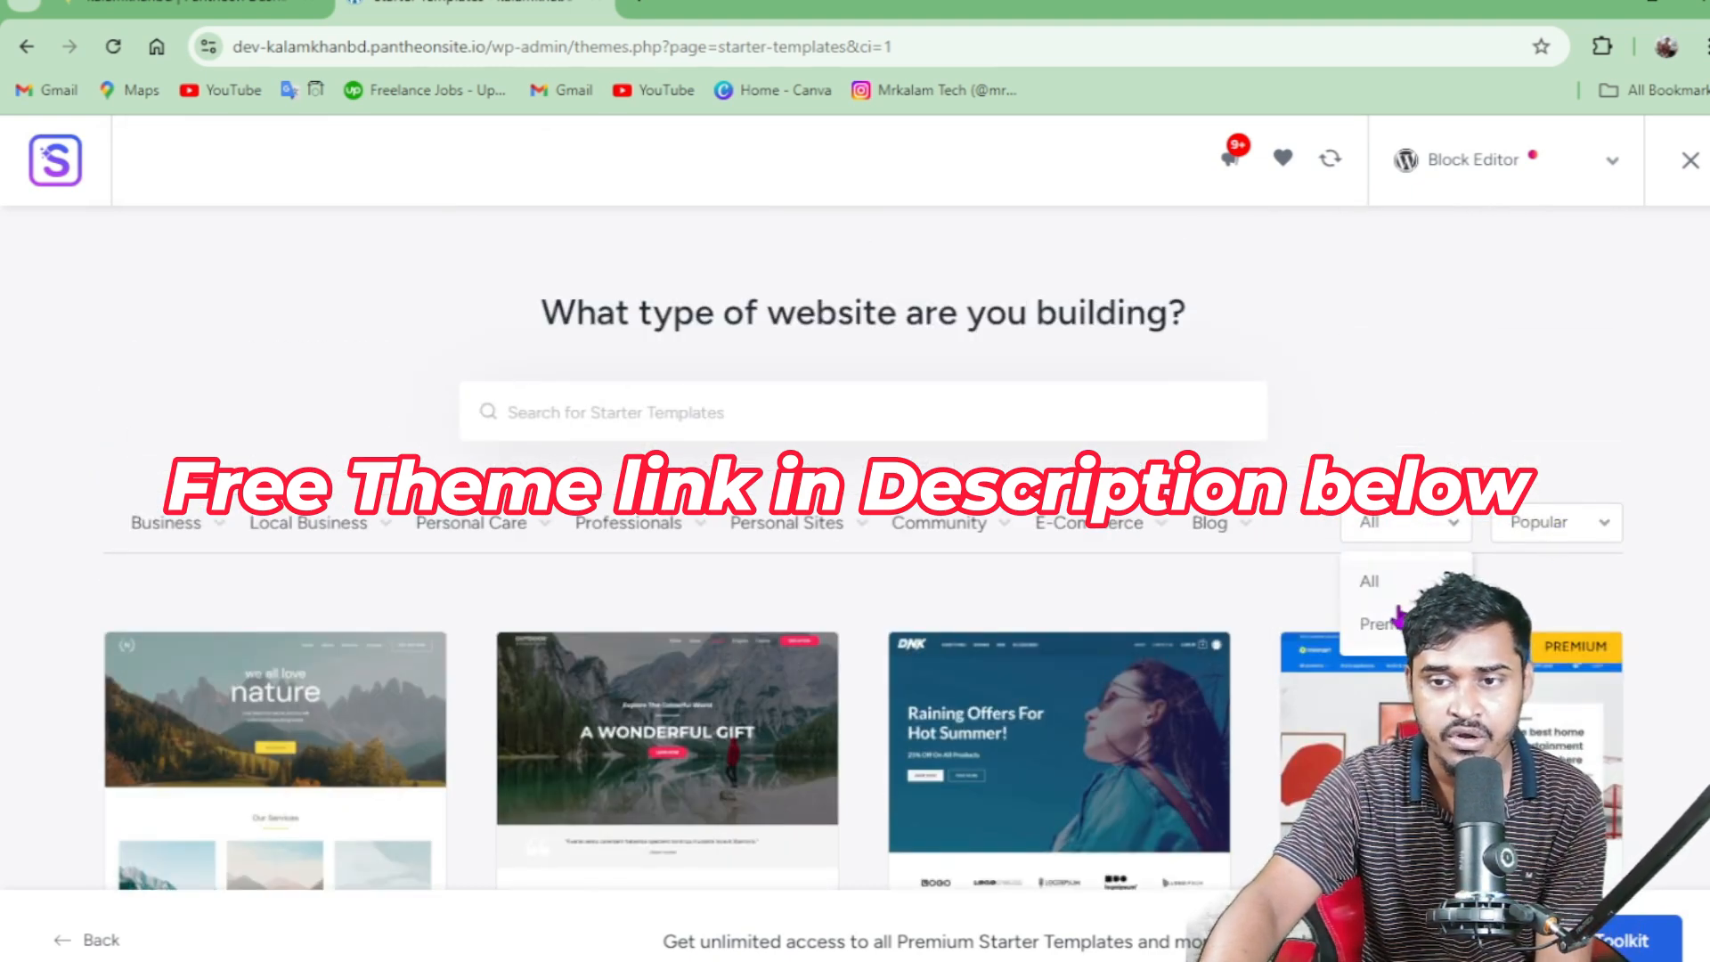
scroll(802, 525, down, 3)
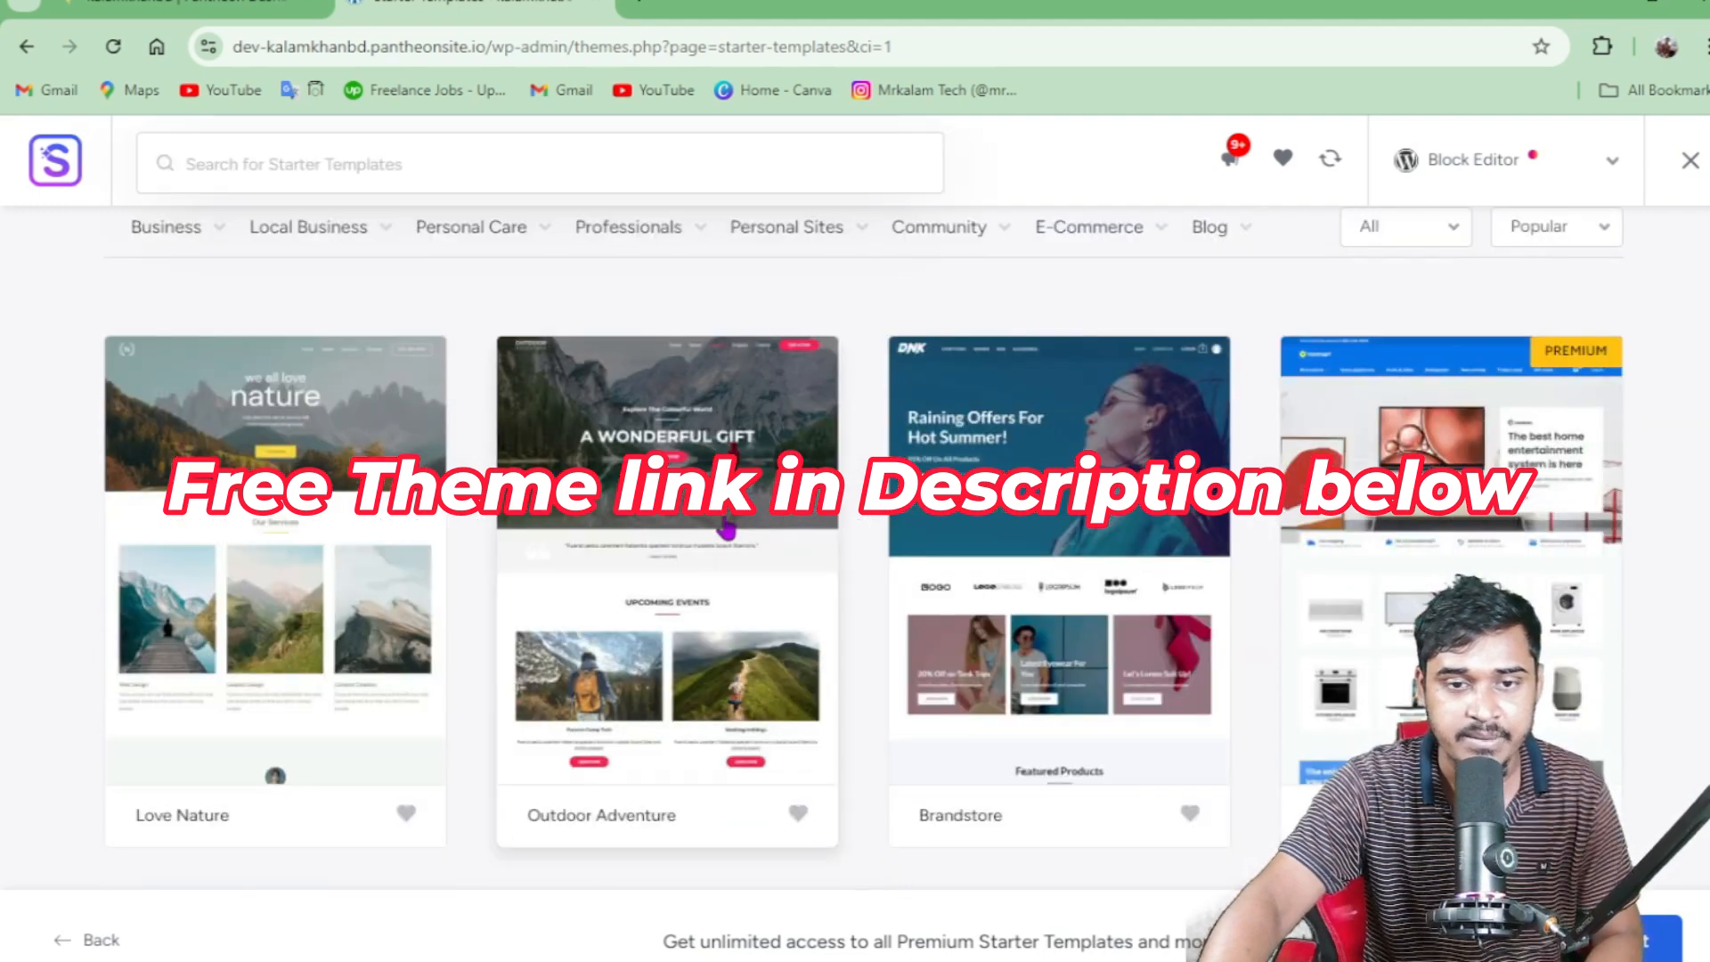
scroll(959, 446, down, 1)
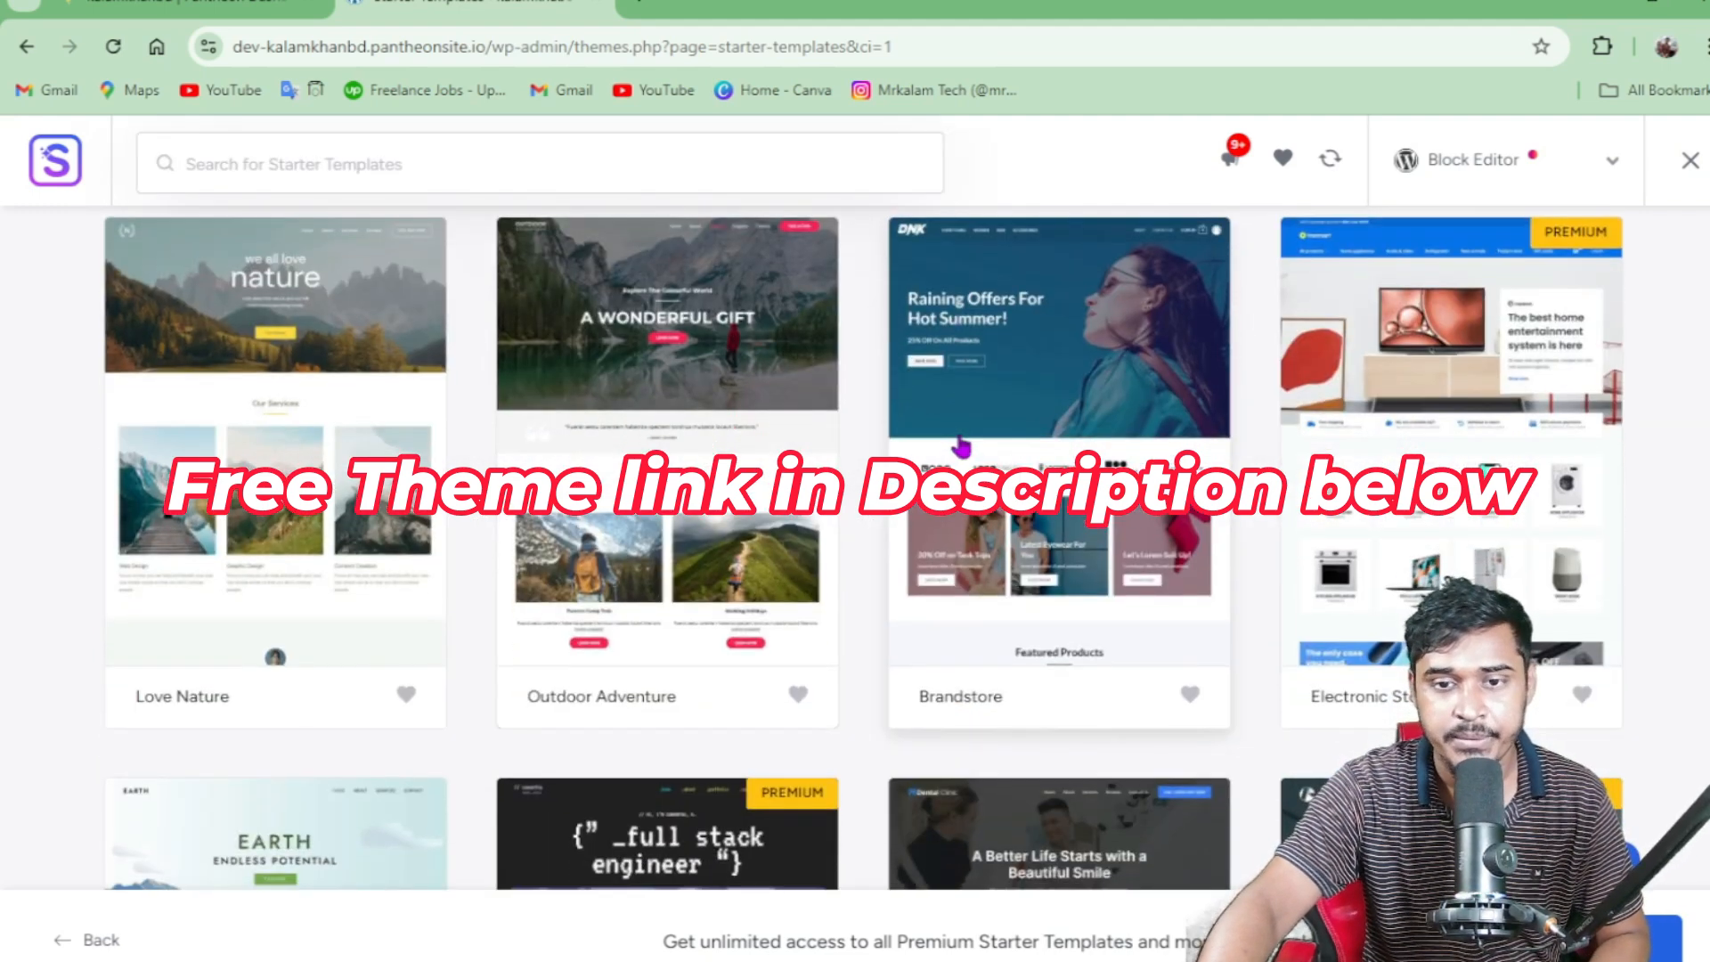
click(1097, 409)
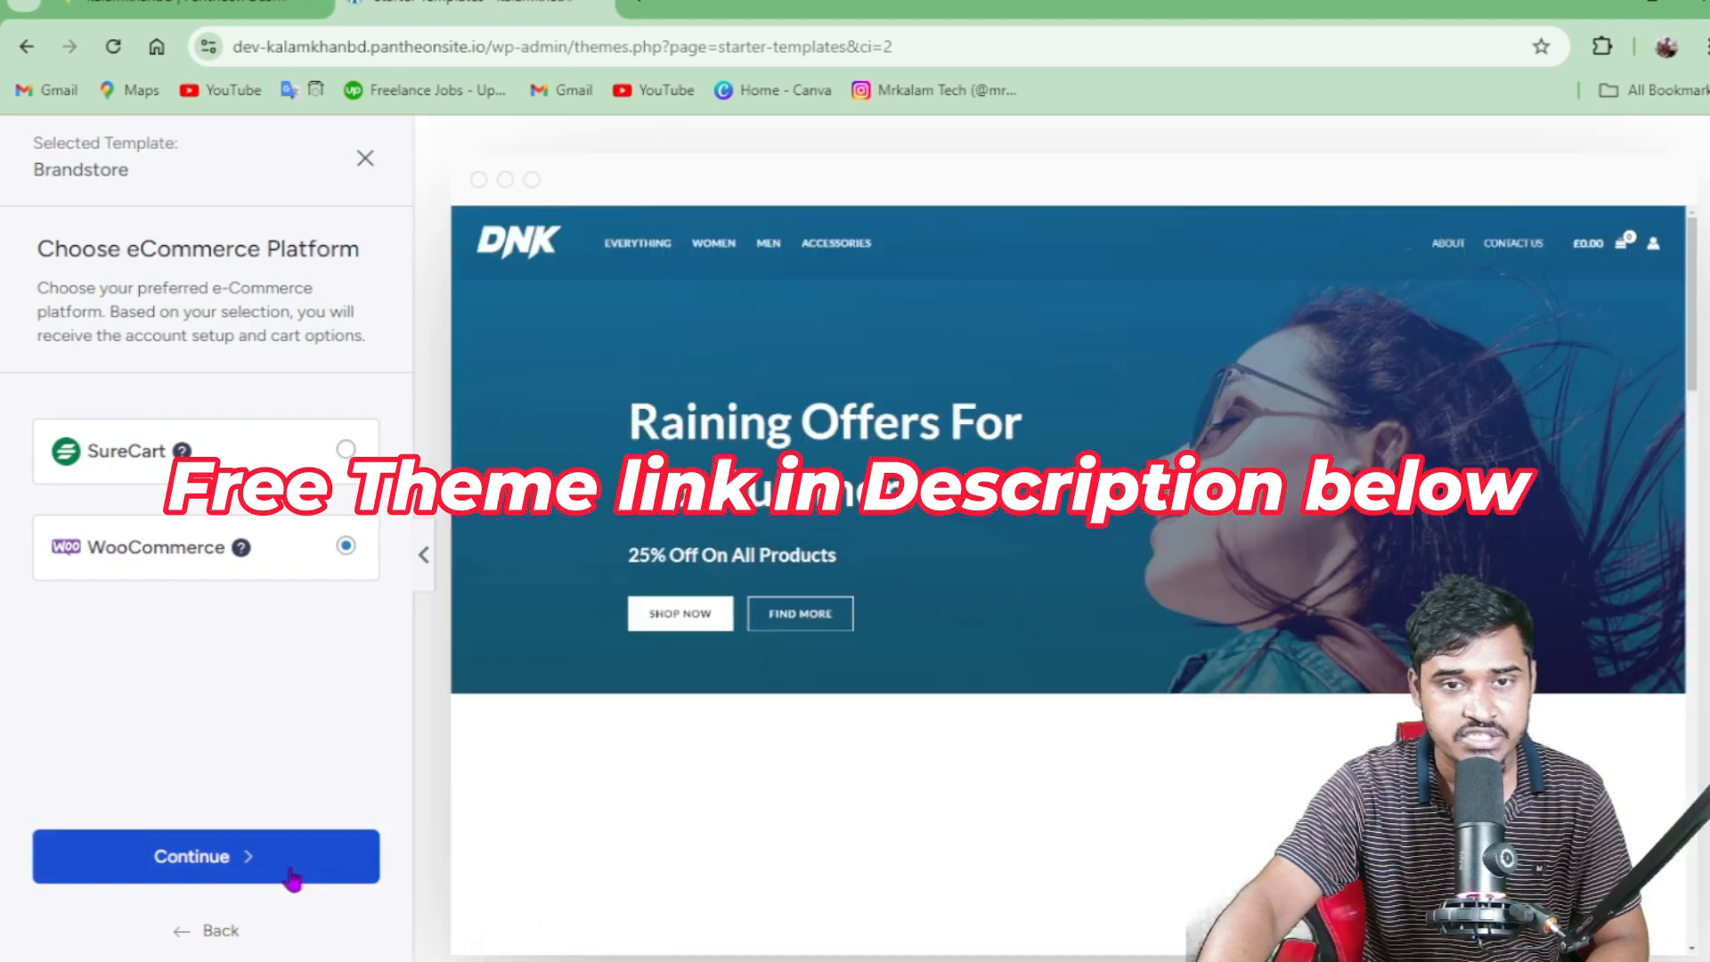
scroll(1051, 559, down, 15)
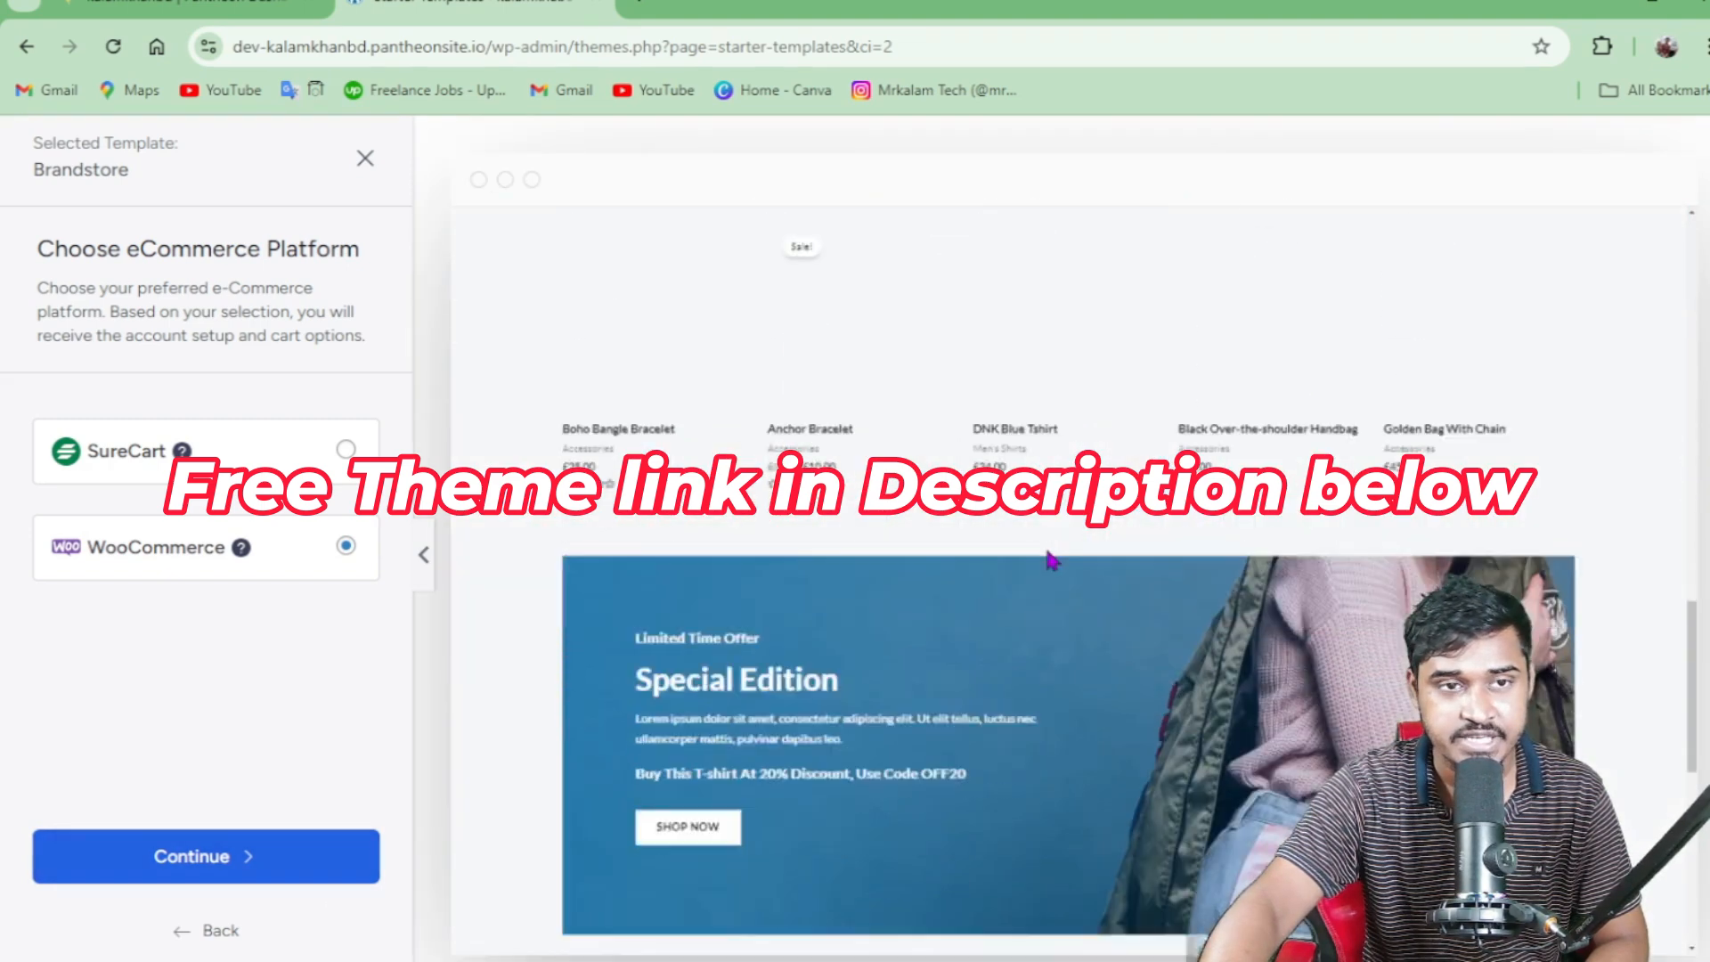
Build the site from the Brandstore template with WooCommerce as eCommerce platform, keeping the default logo, fonts and colours and skipping the extra features.
scroll(1050, 559, down, 6)
scroll(1015, 619, up, 8)
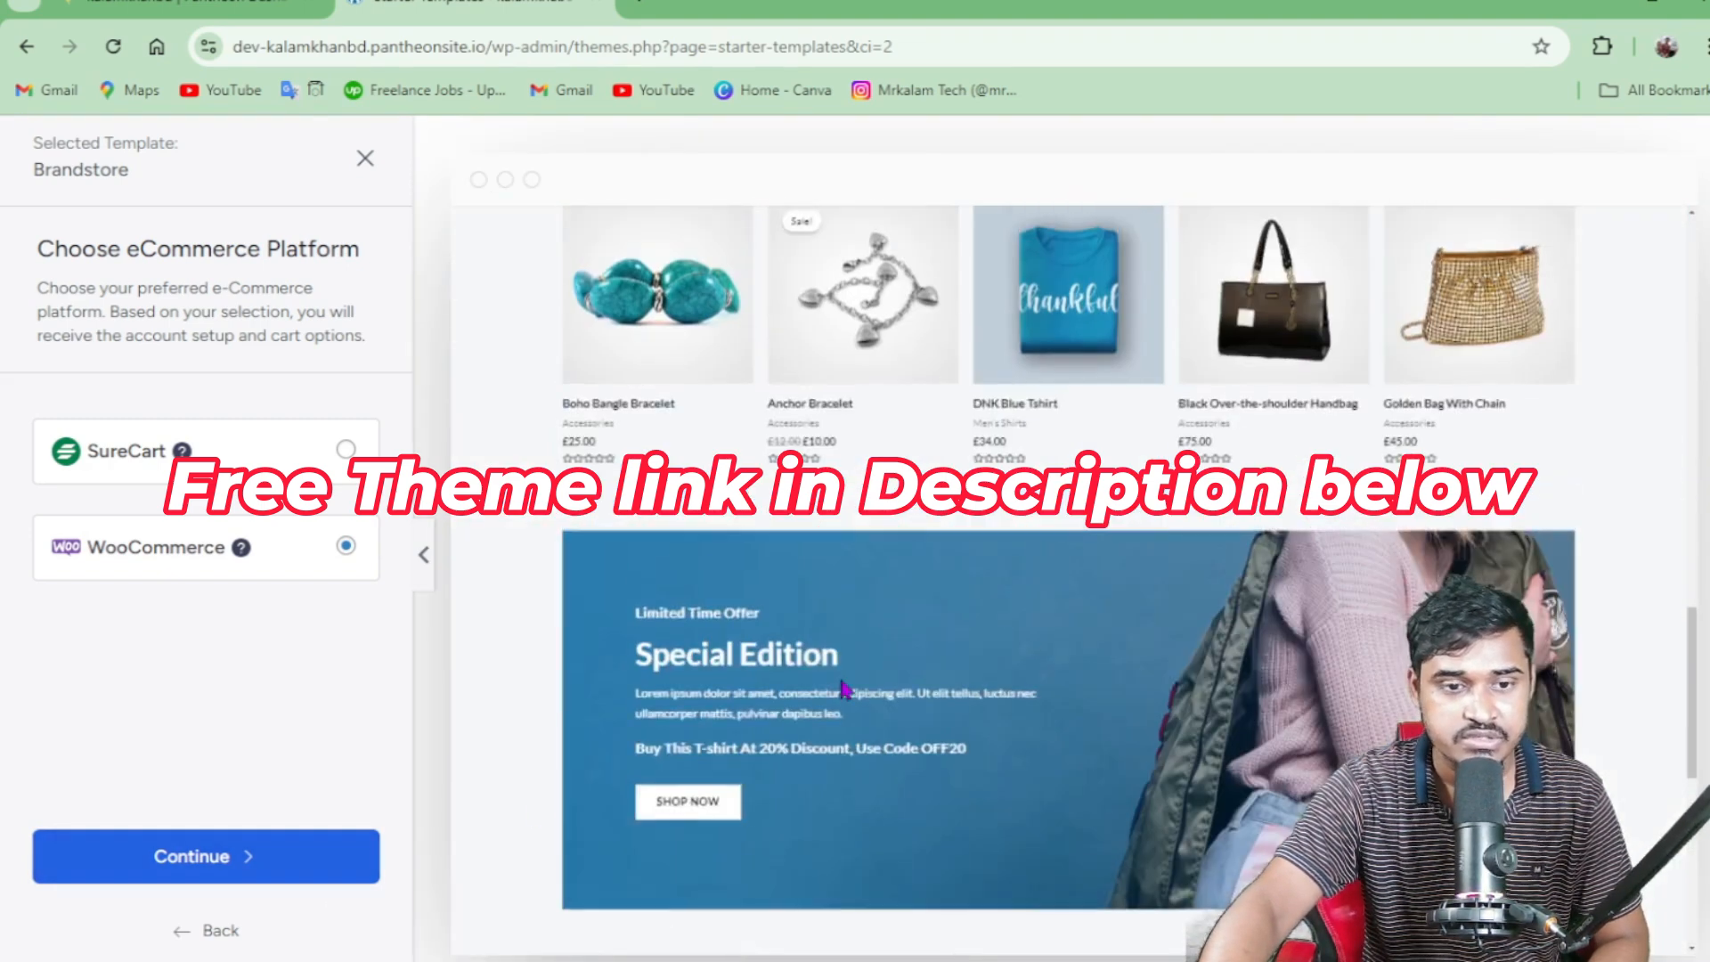
click(324, 862)
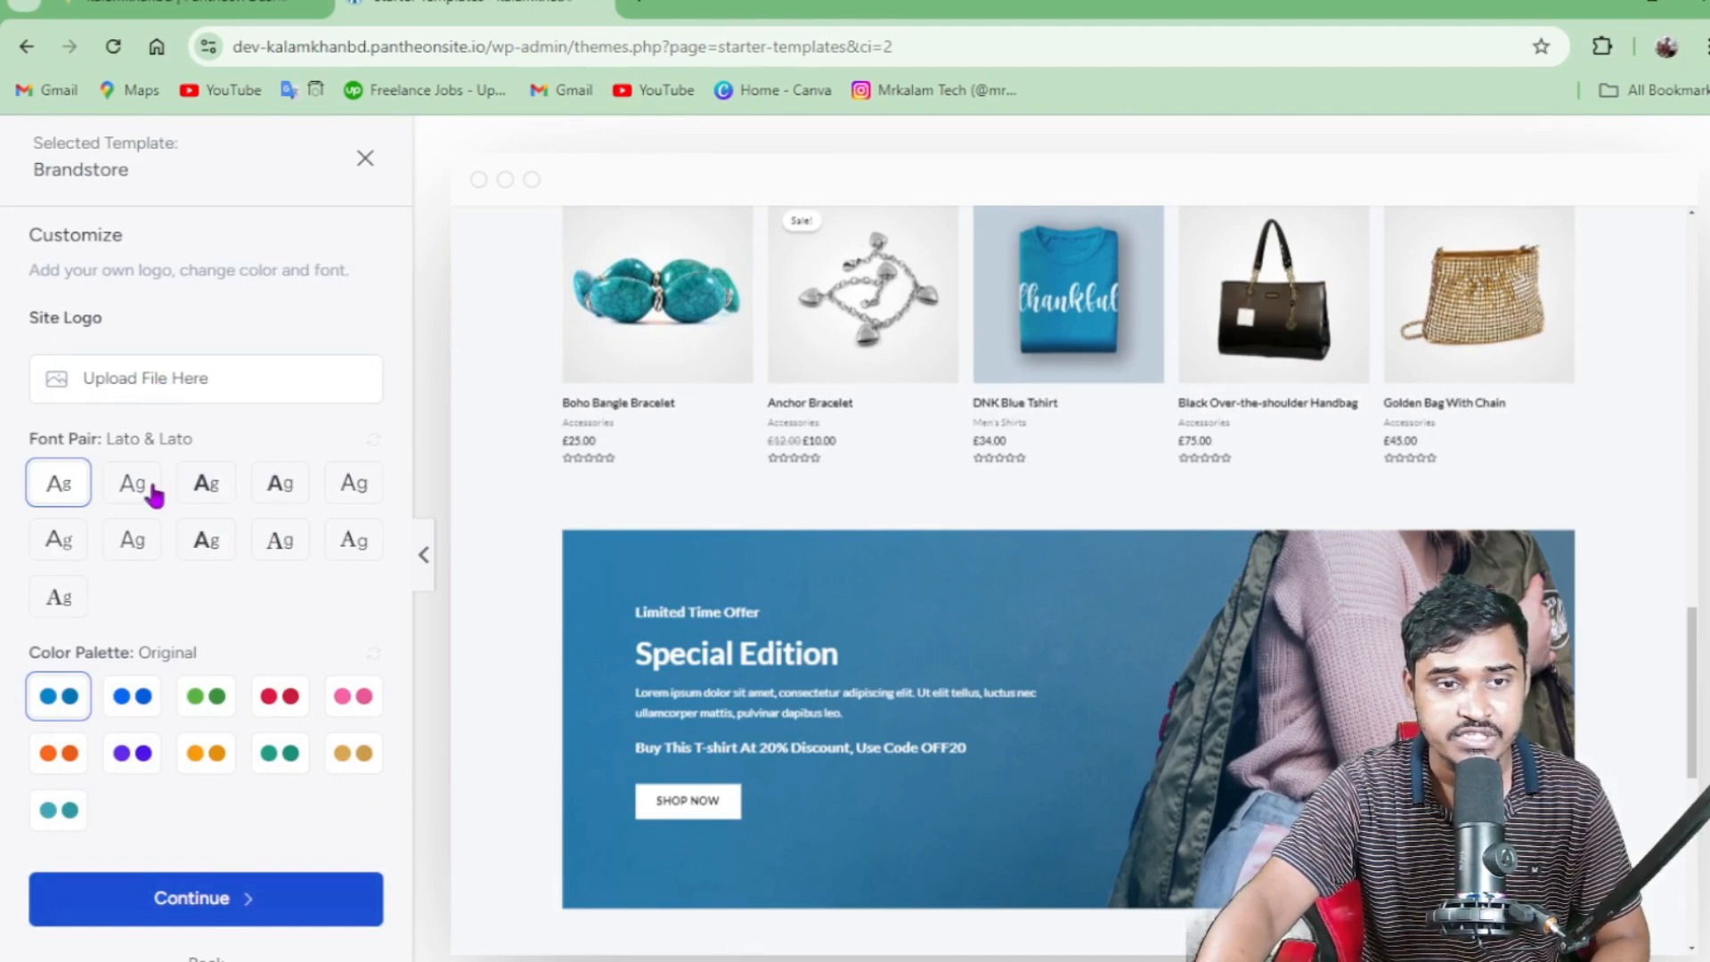
click(256, 917)
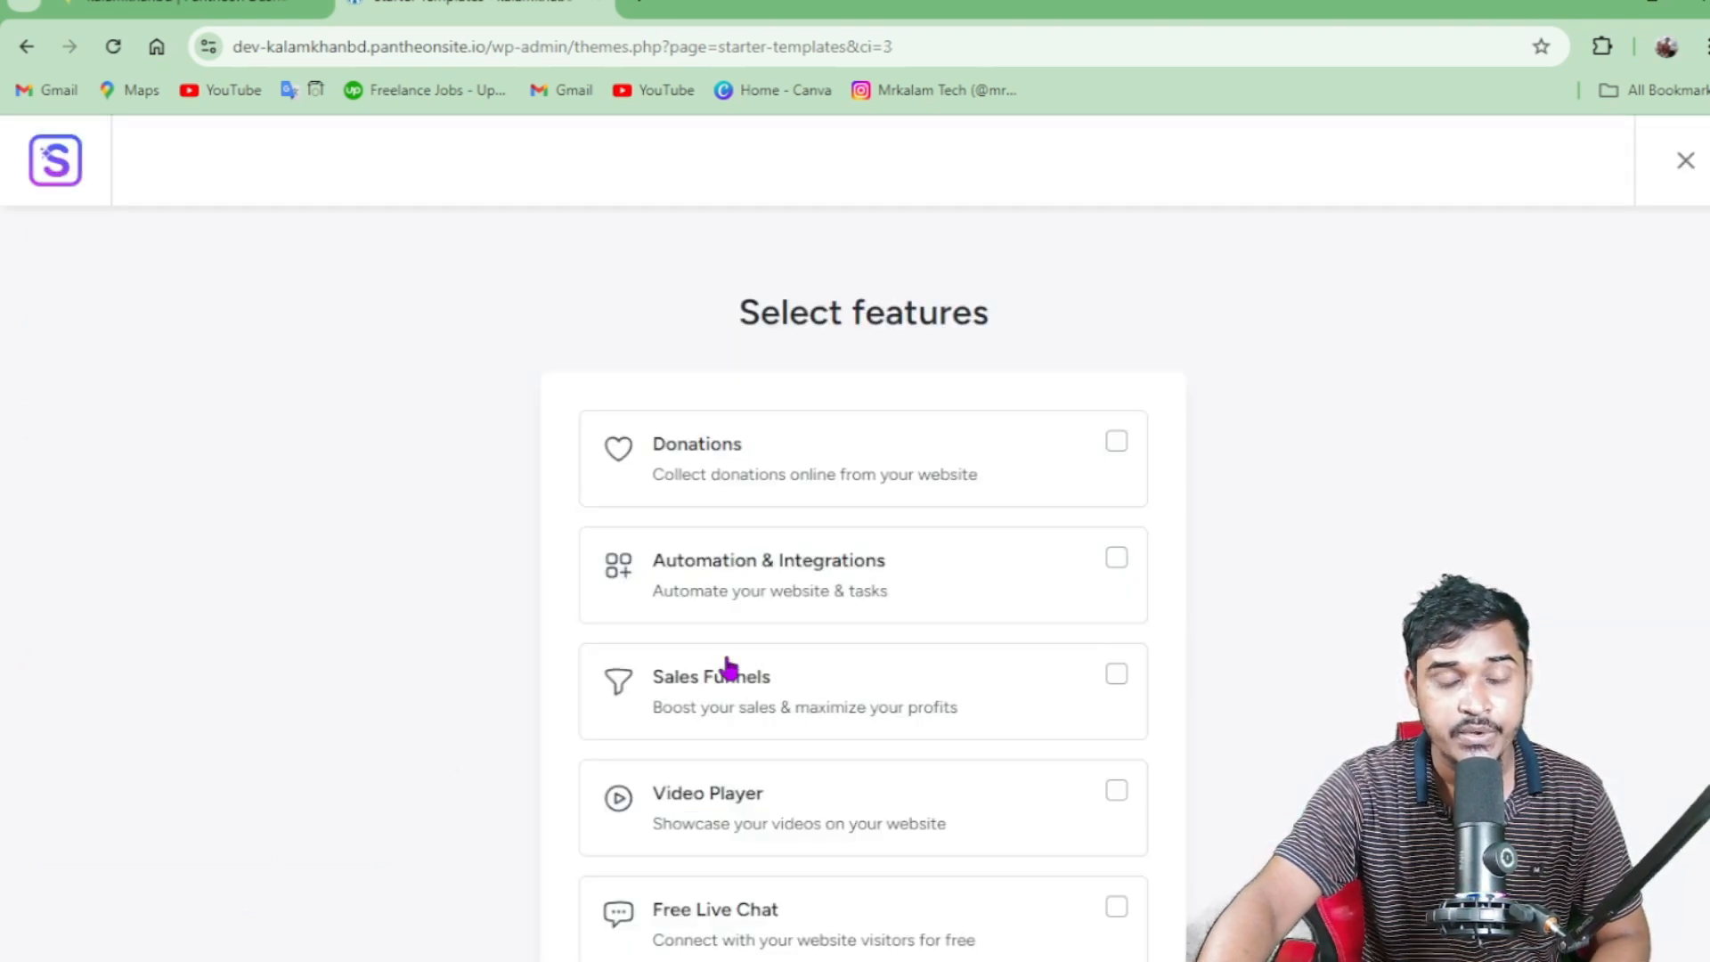
scroll(730, 672, down, 3)
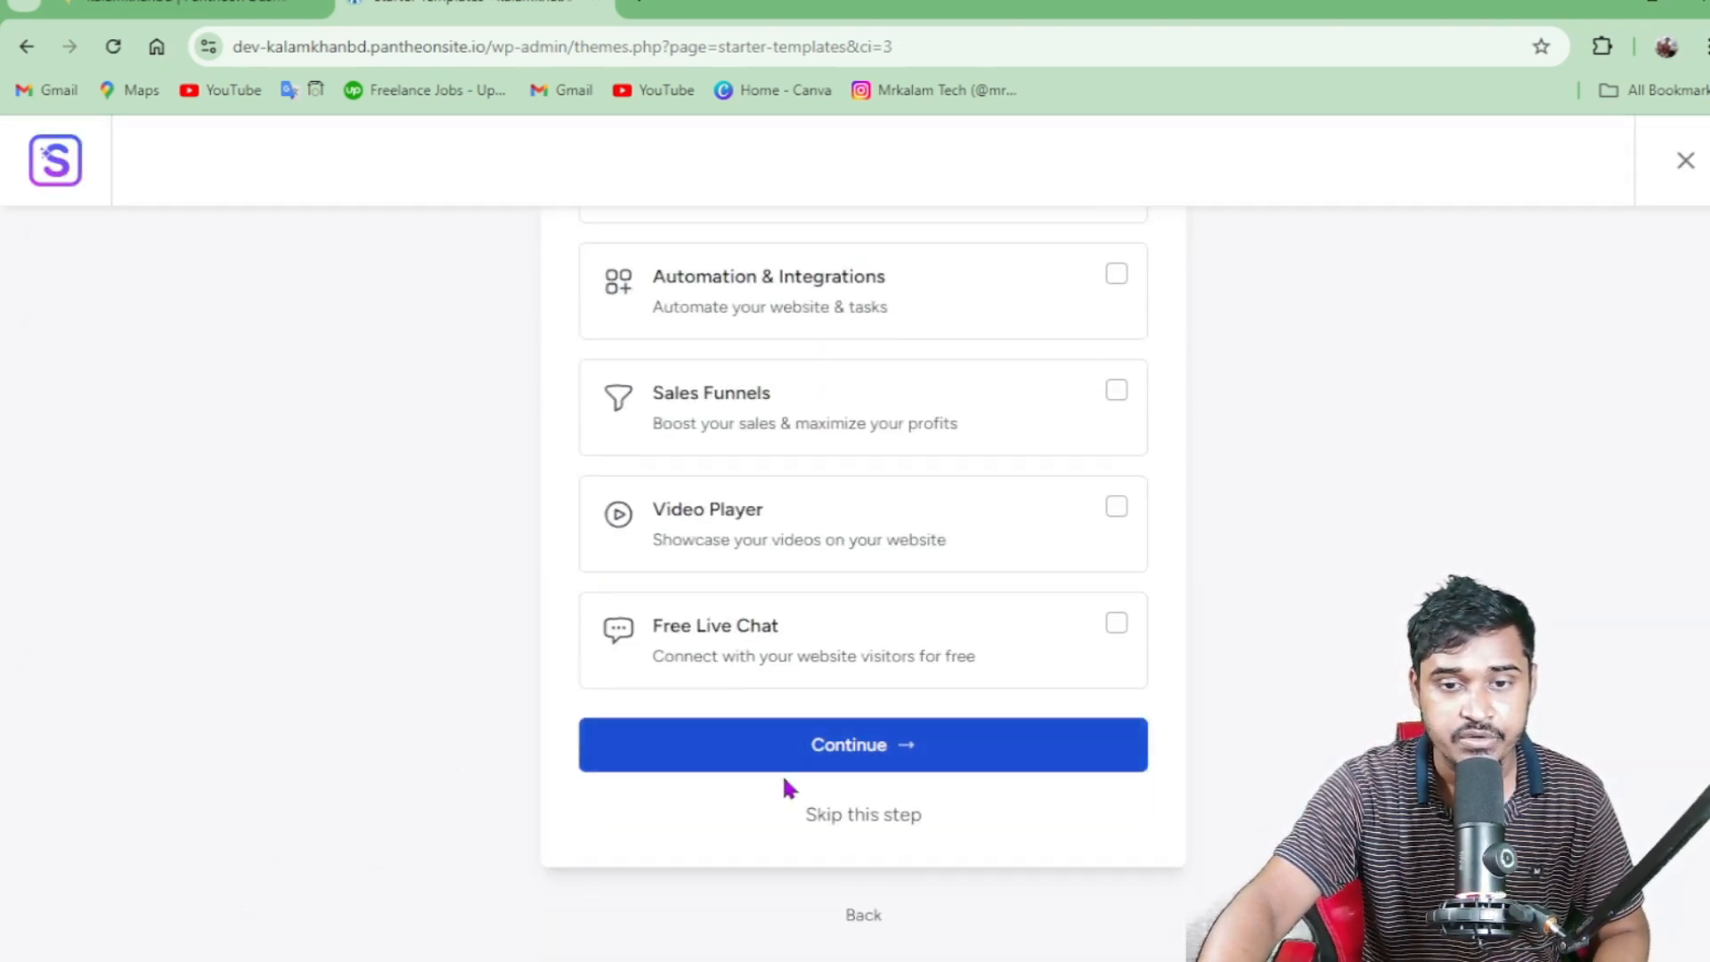
click(866, 816)
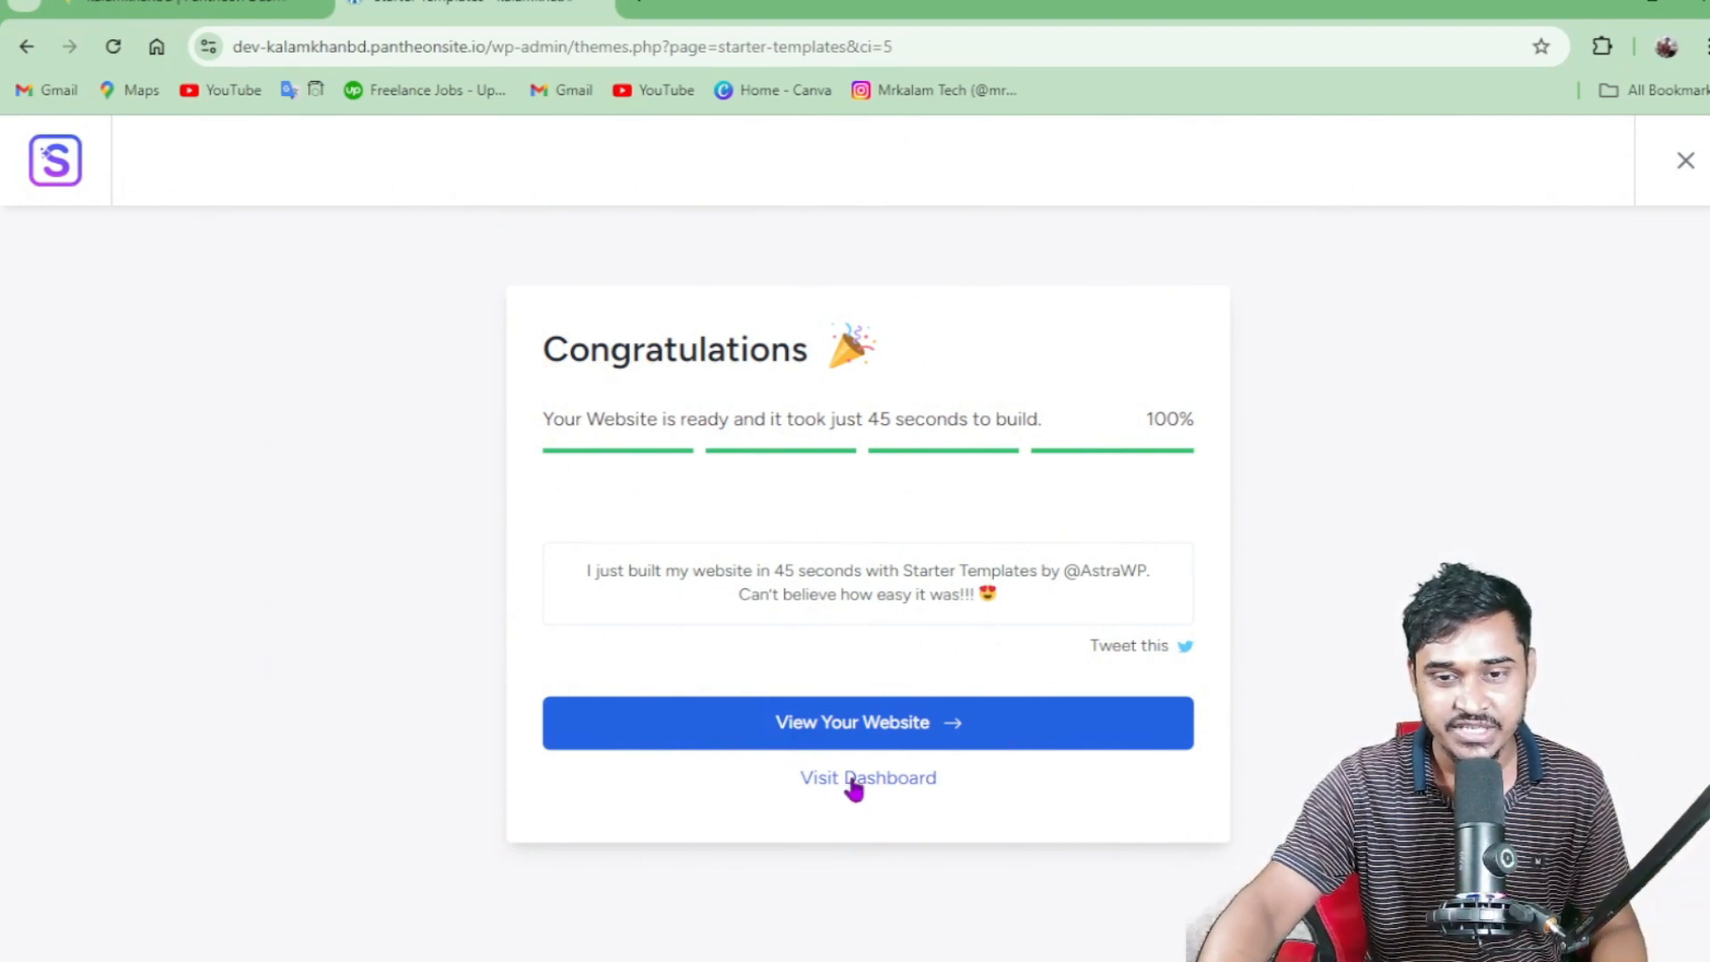
Open the newly built website from the setup completion page.
click(804, 728)
right_click(855, 731)
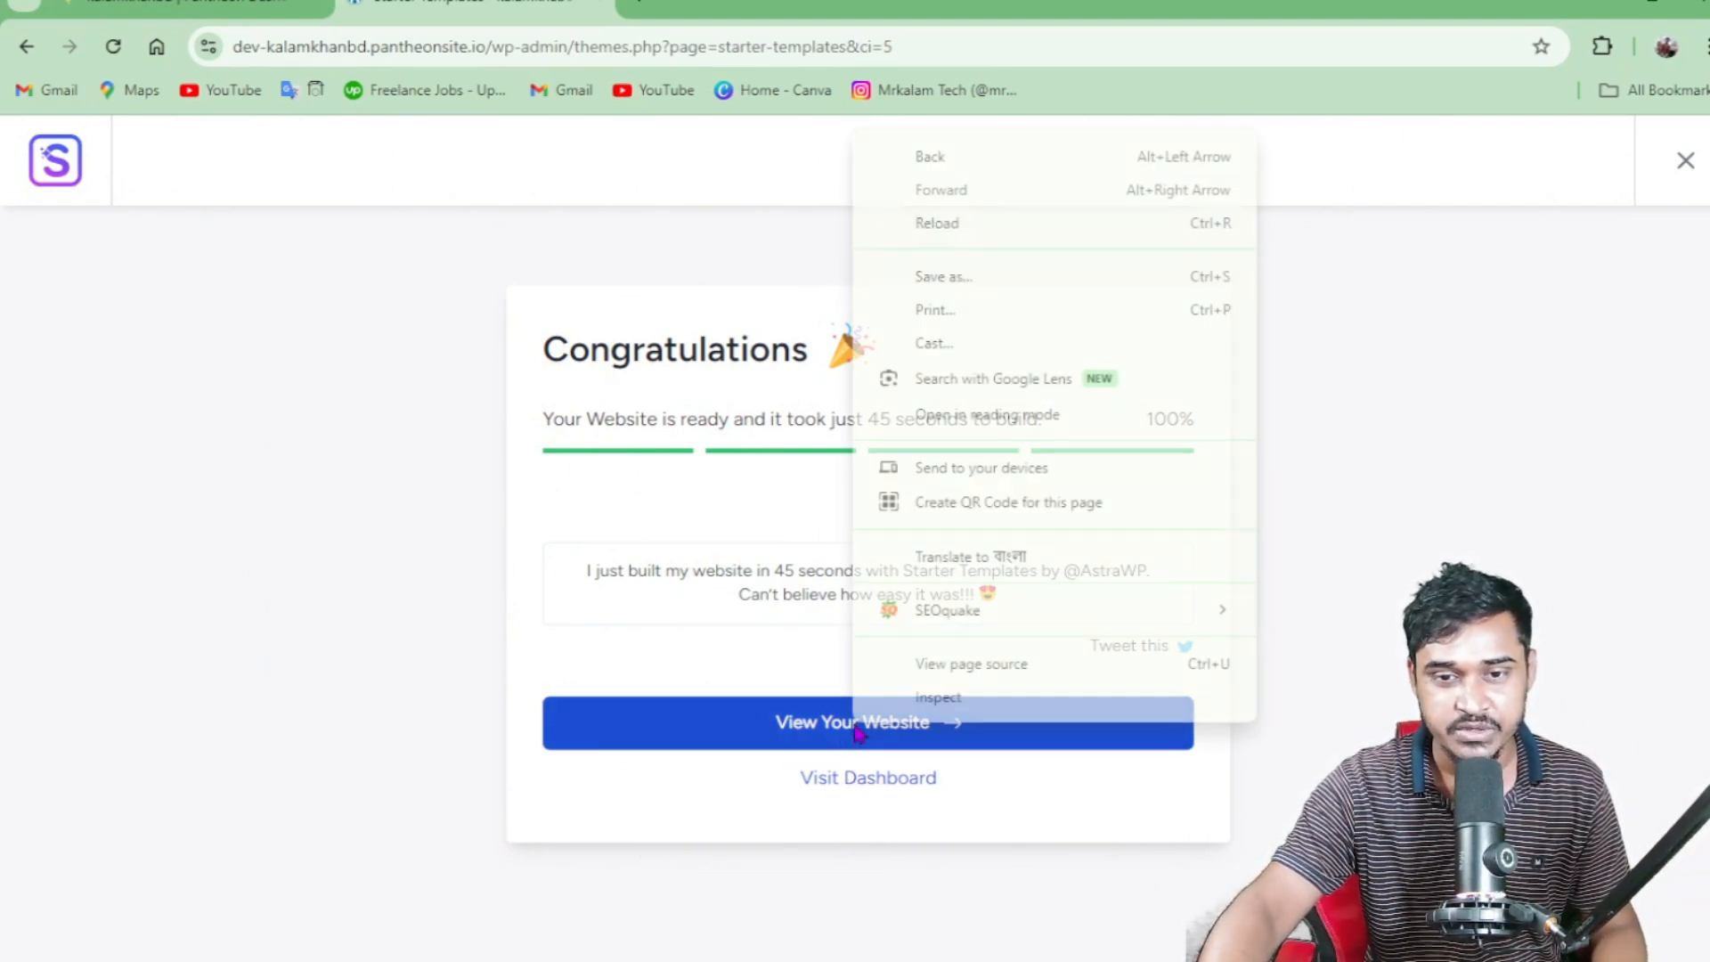
click(828, 738)
click(824, 746)
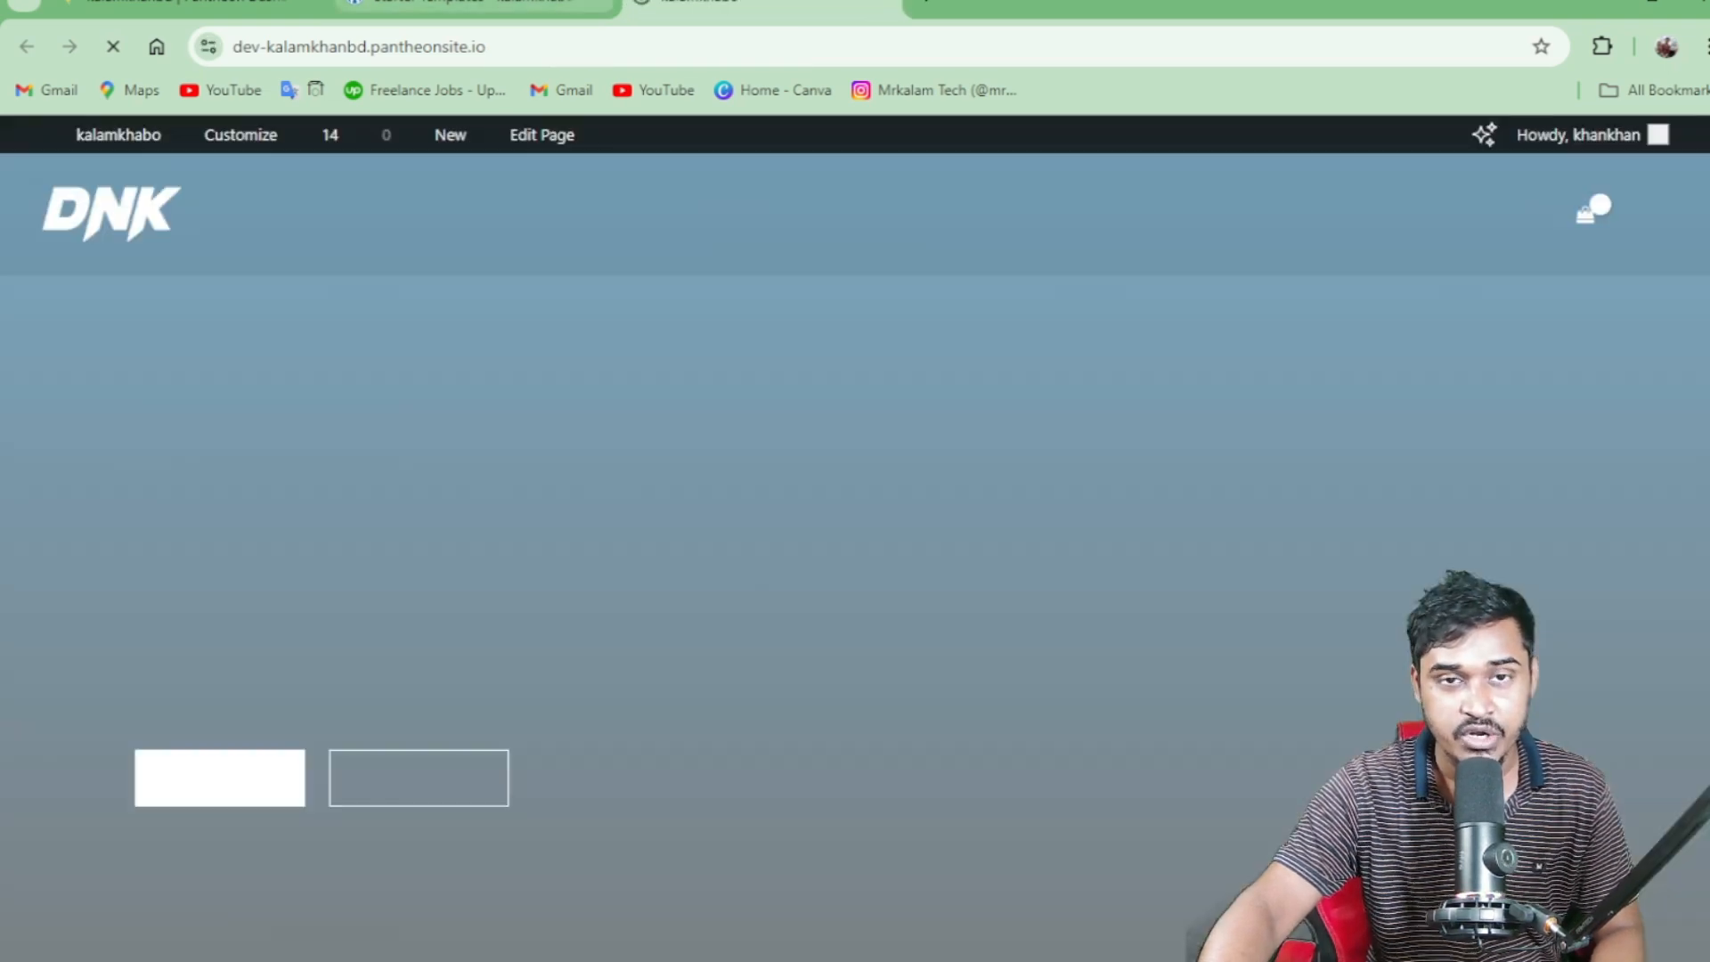
Look through the new store's home page, examining the hero banner, category promotions, featured products and special offer sections.
scroll(812, 527, down, 7)
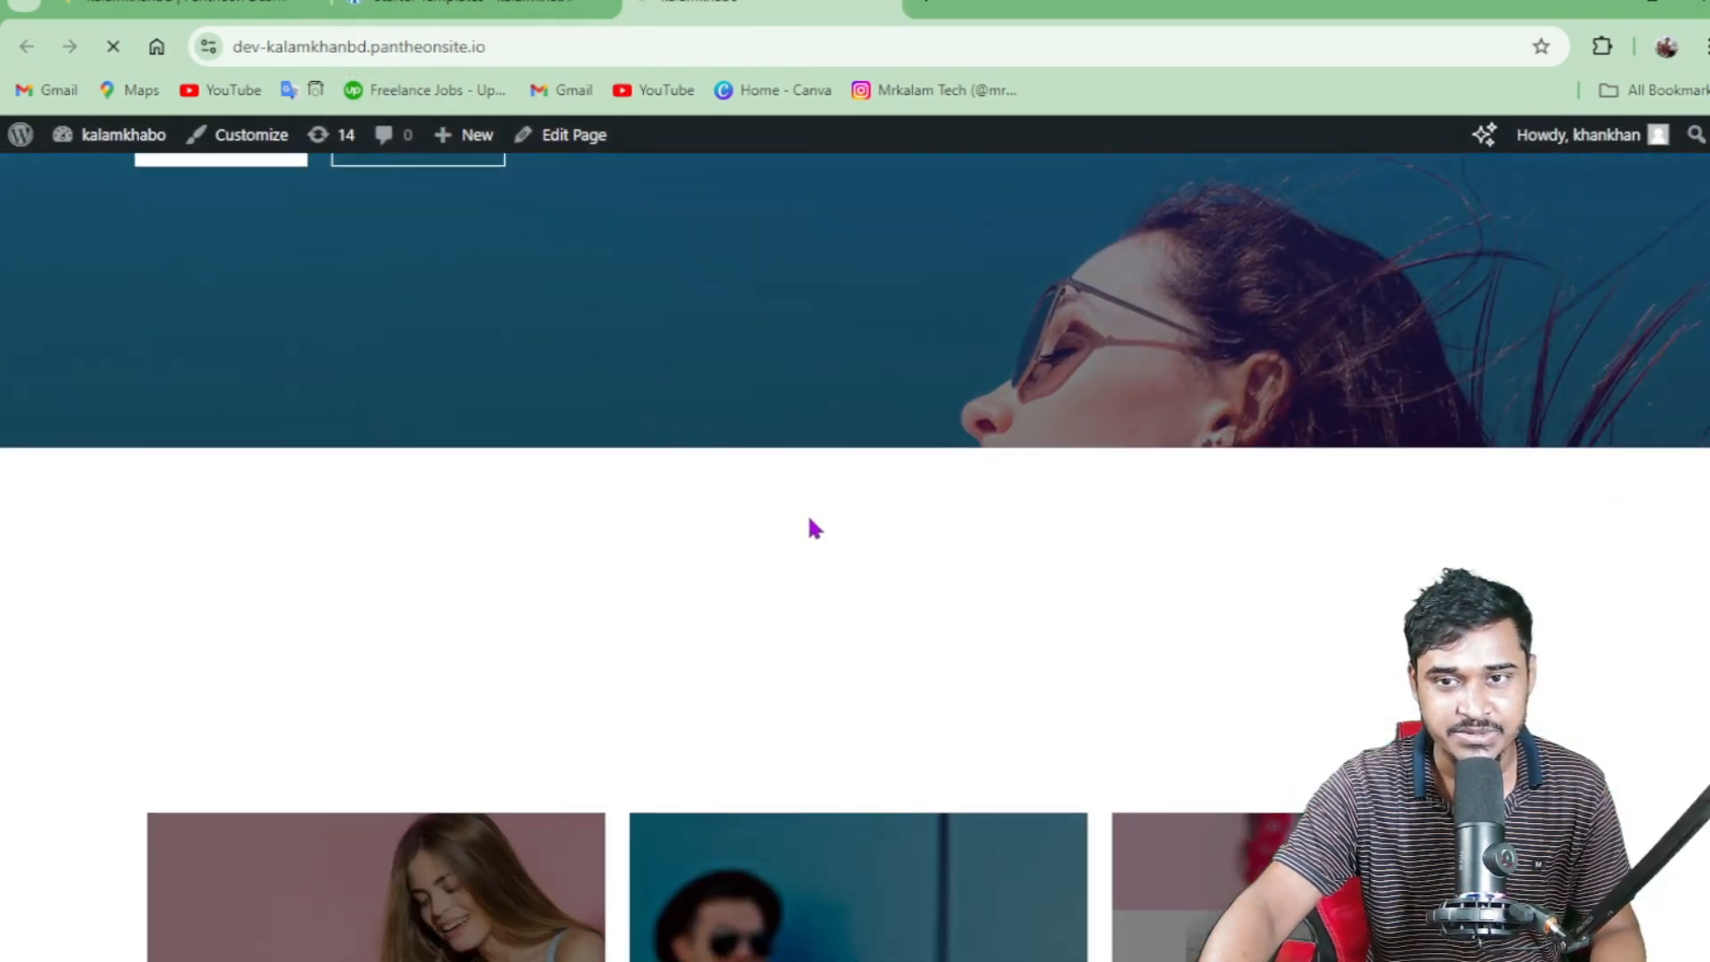
scroll(808, 518, down, 15)
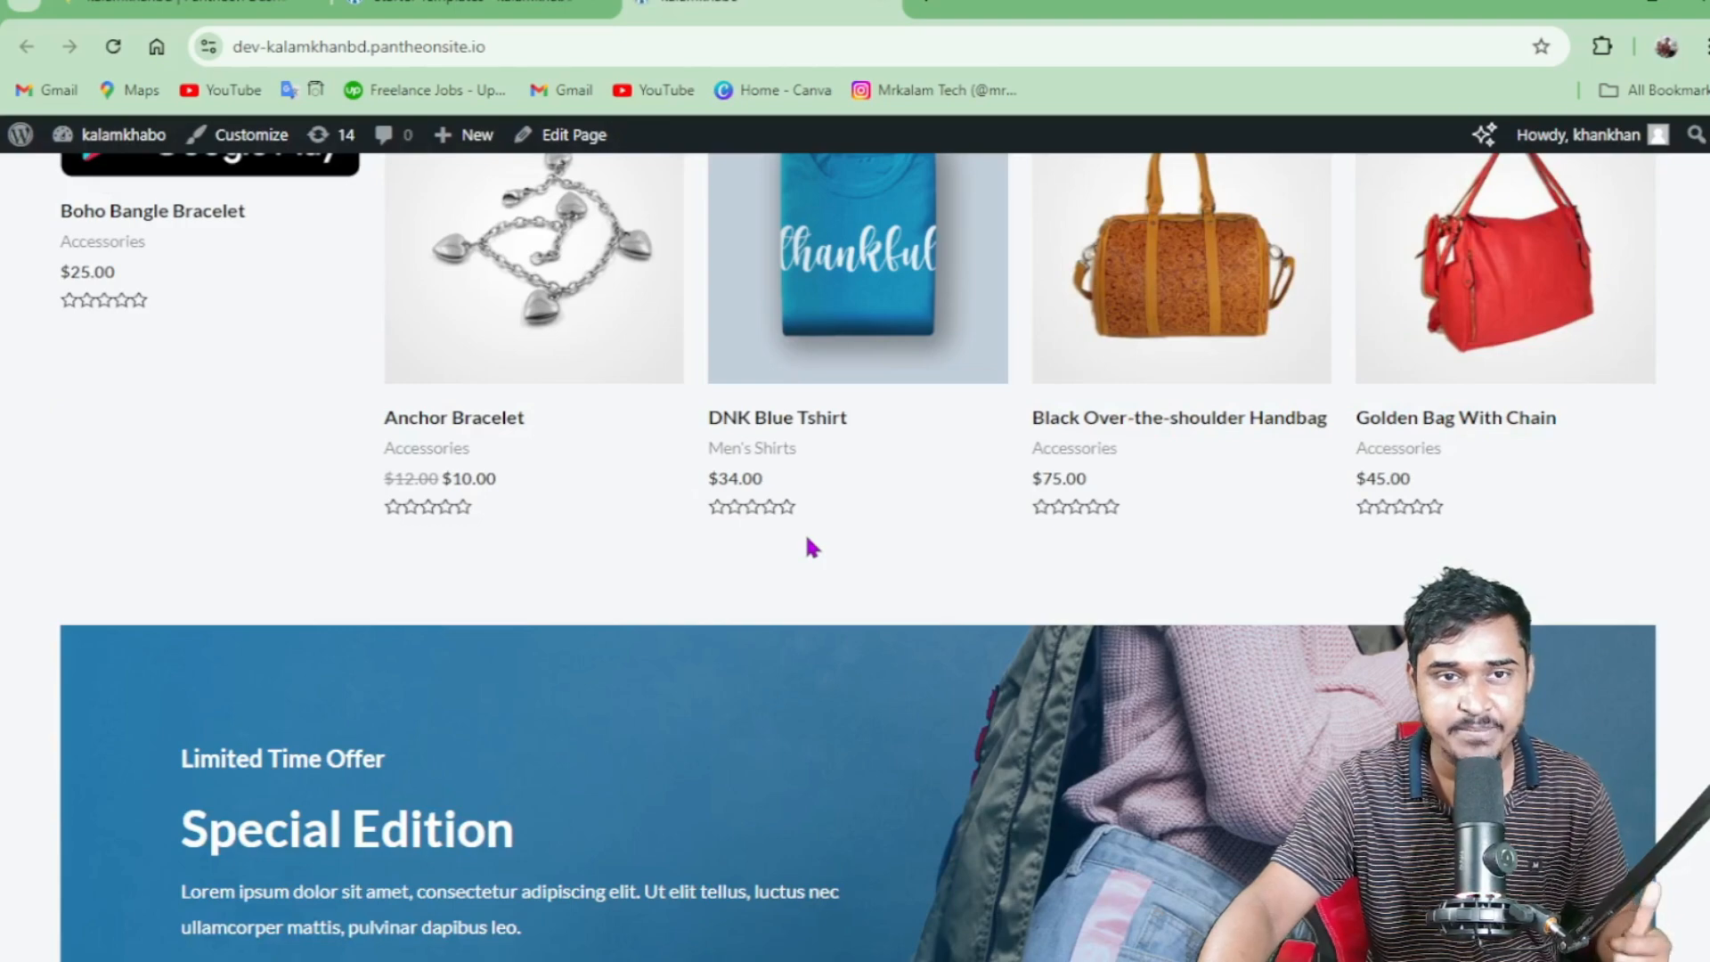
scroll(807, 538, up, 7)
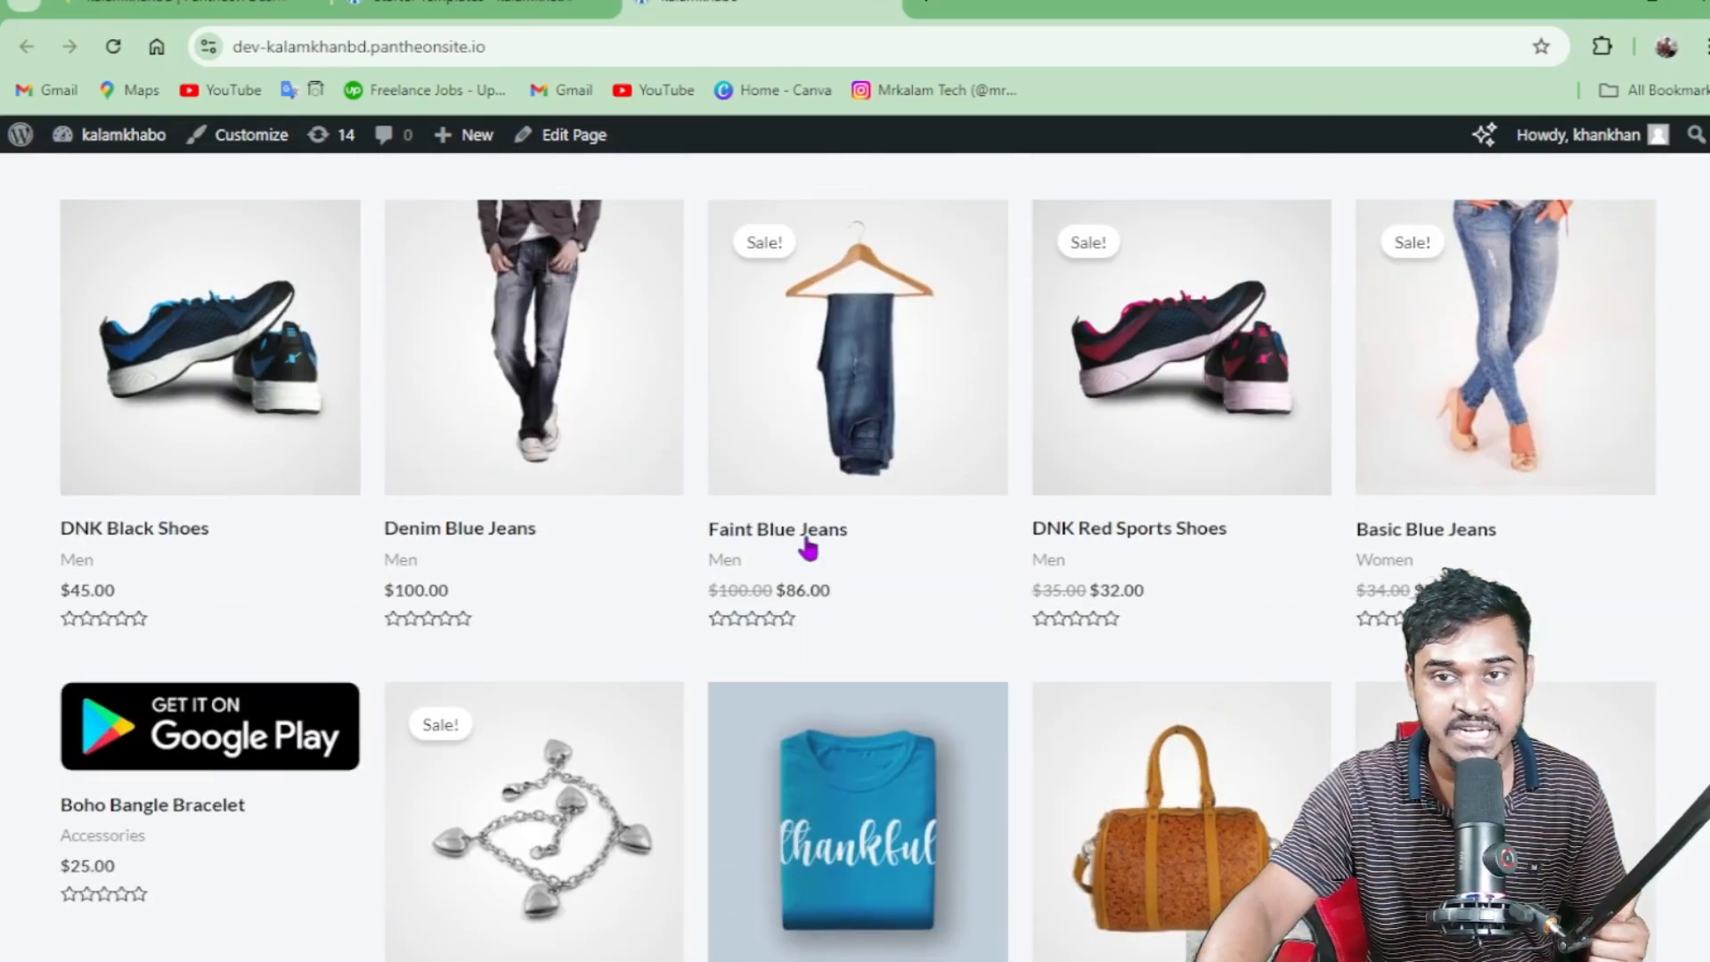
scroll(809, 547, up, 7)
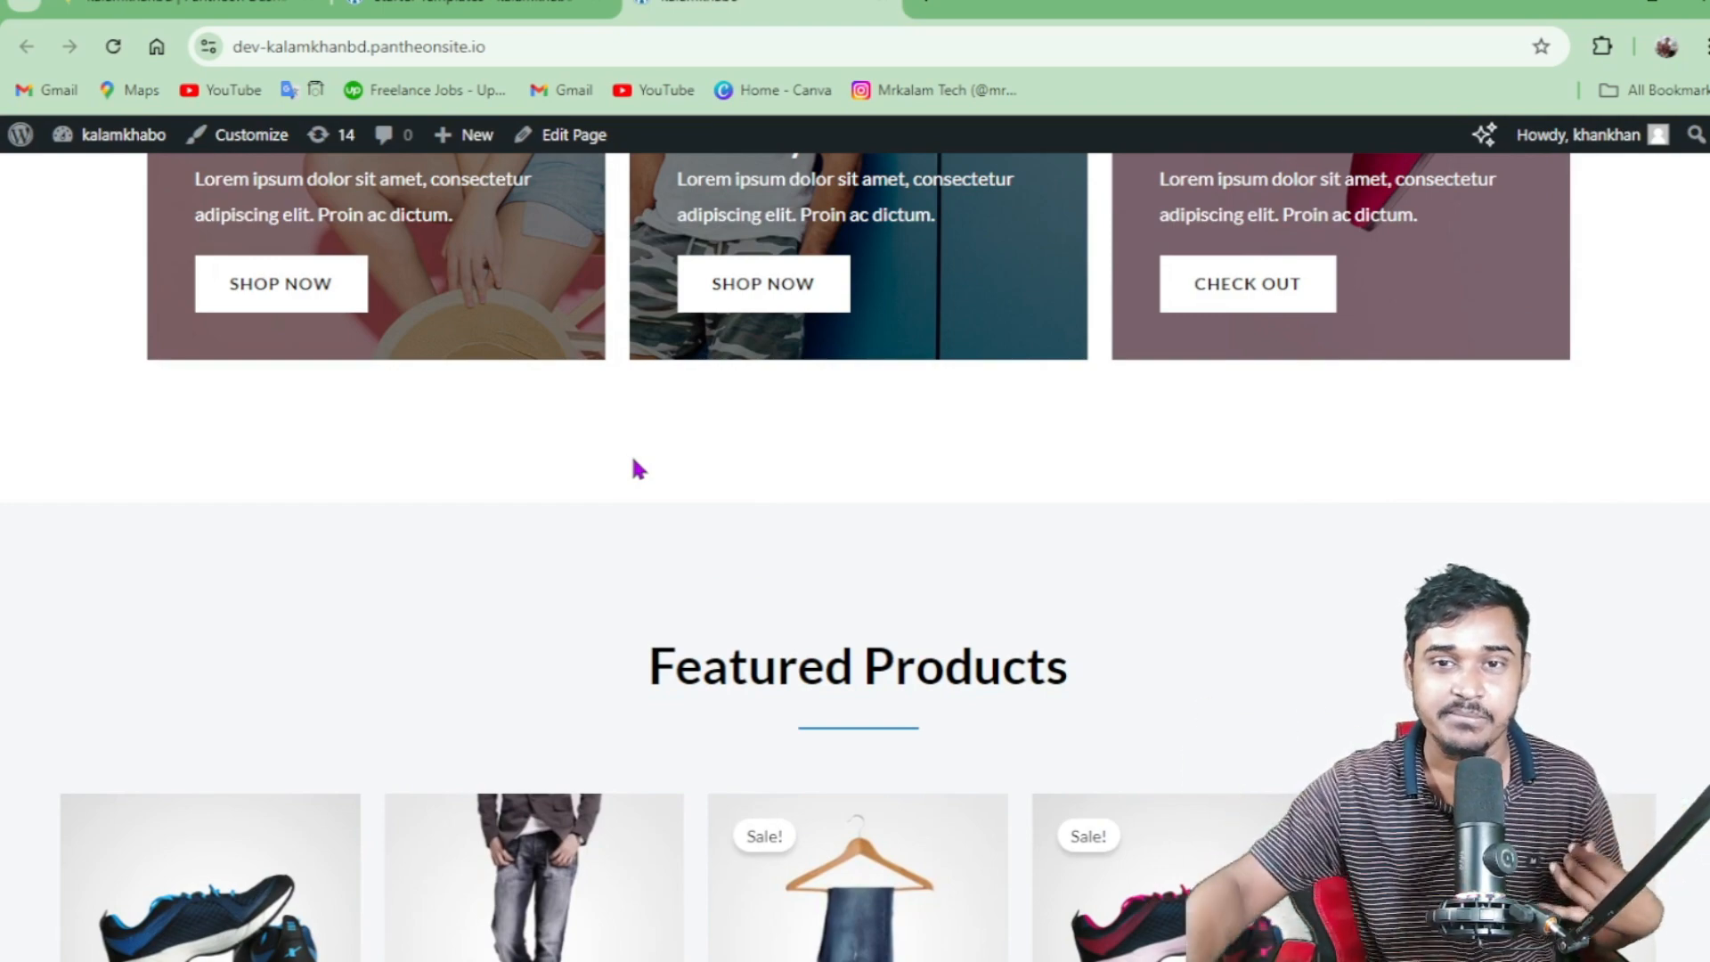
scroll(640, 469, up, 15)
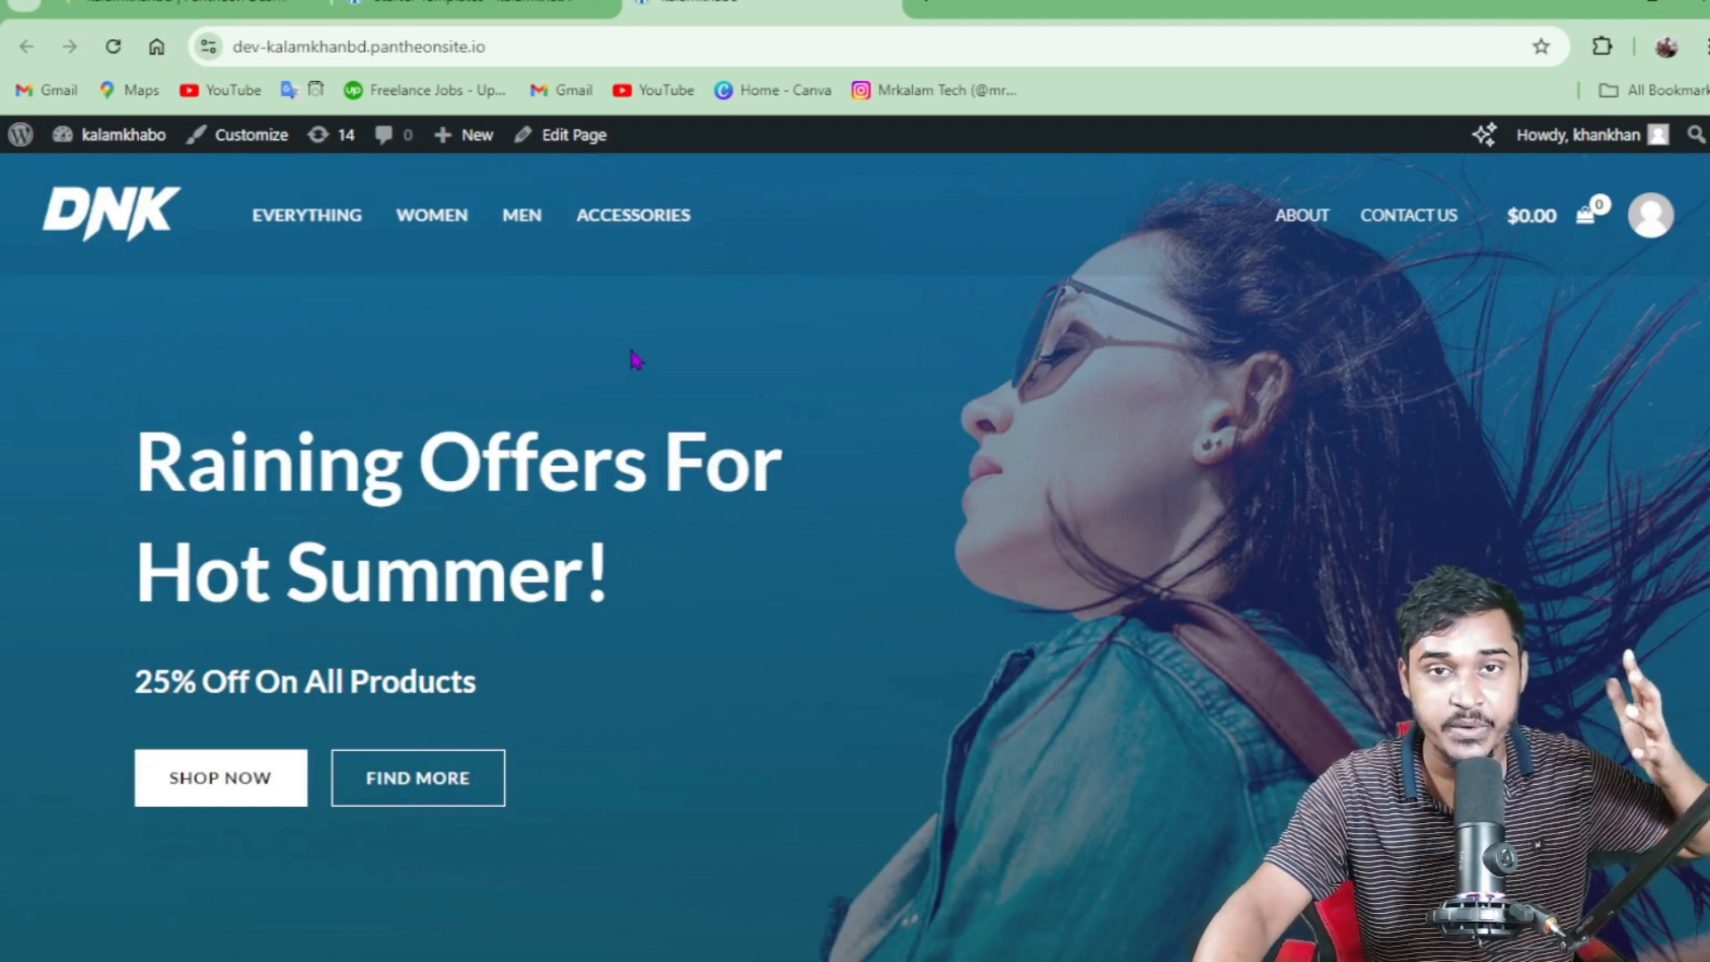
scroll(645, 363, down, 10)
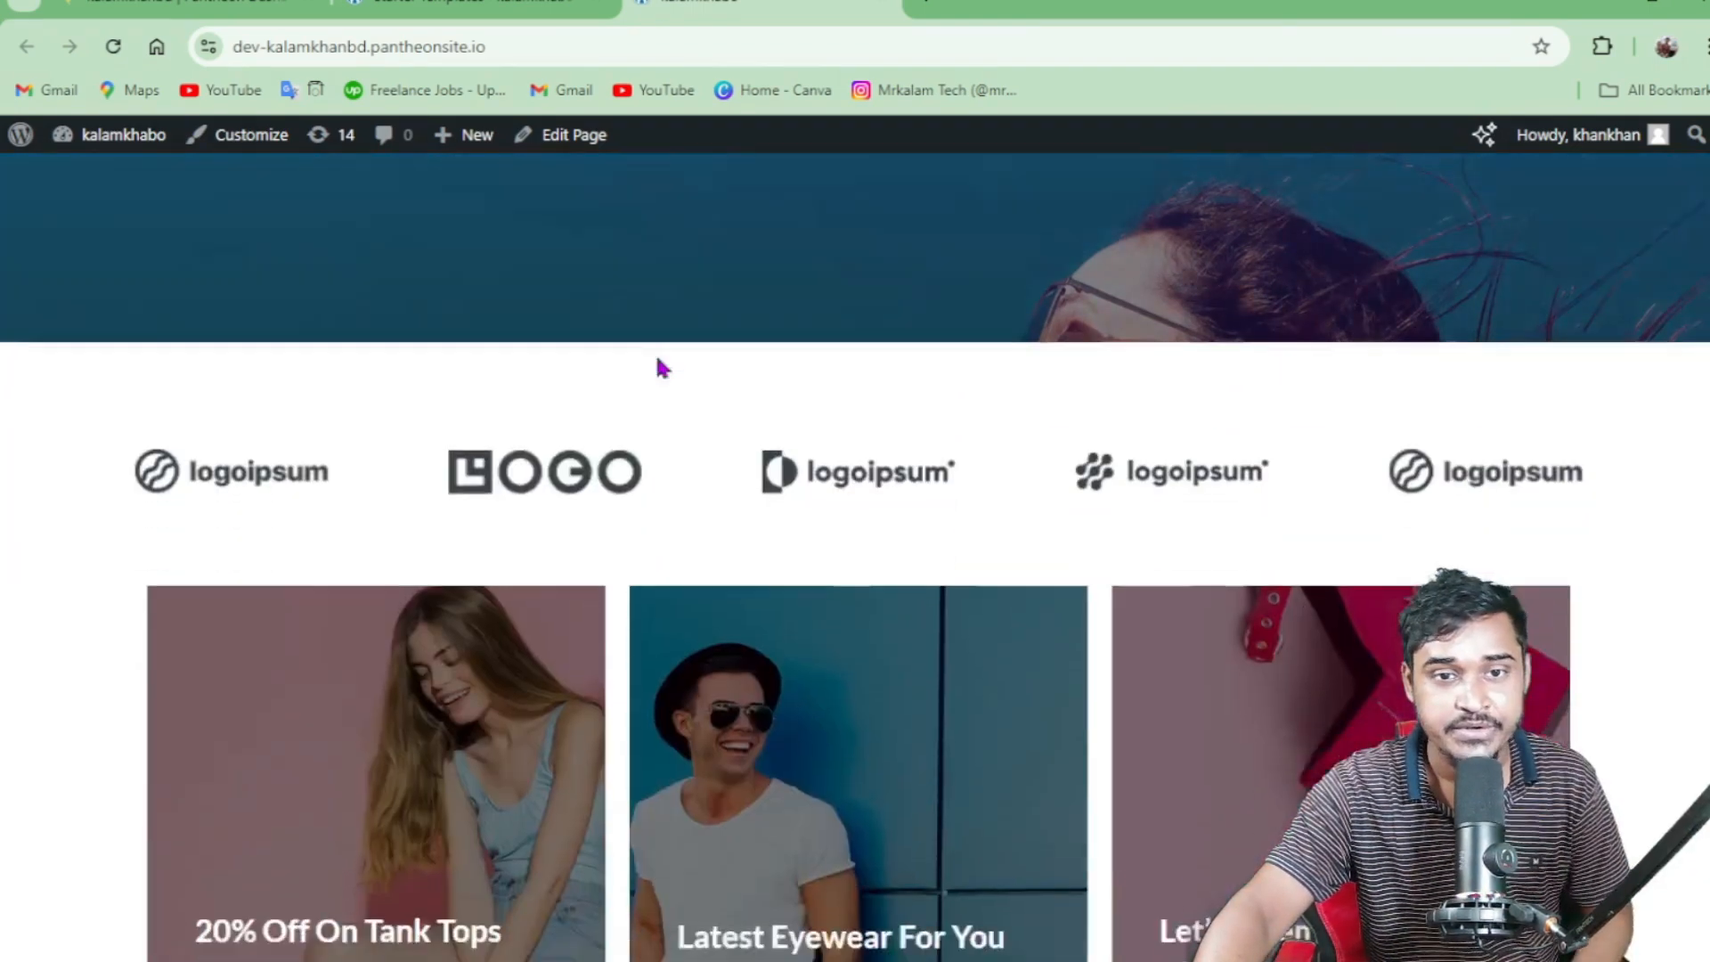
key(ctrl+shift+Tab)
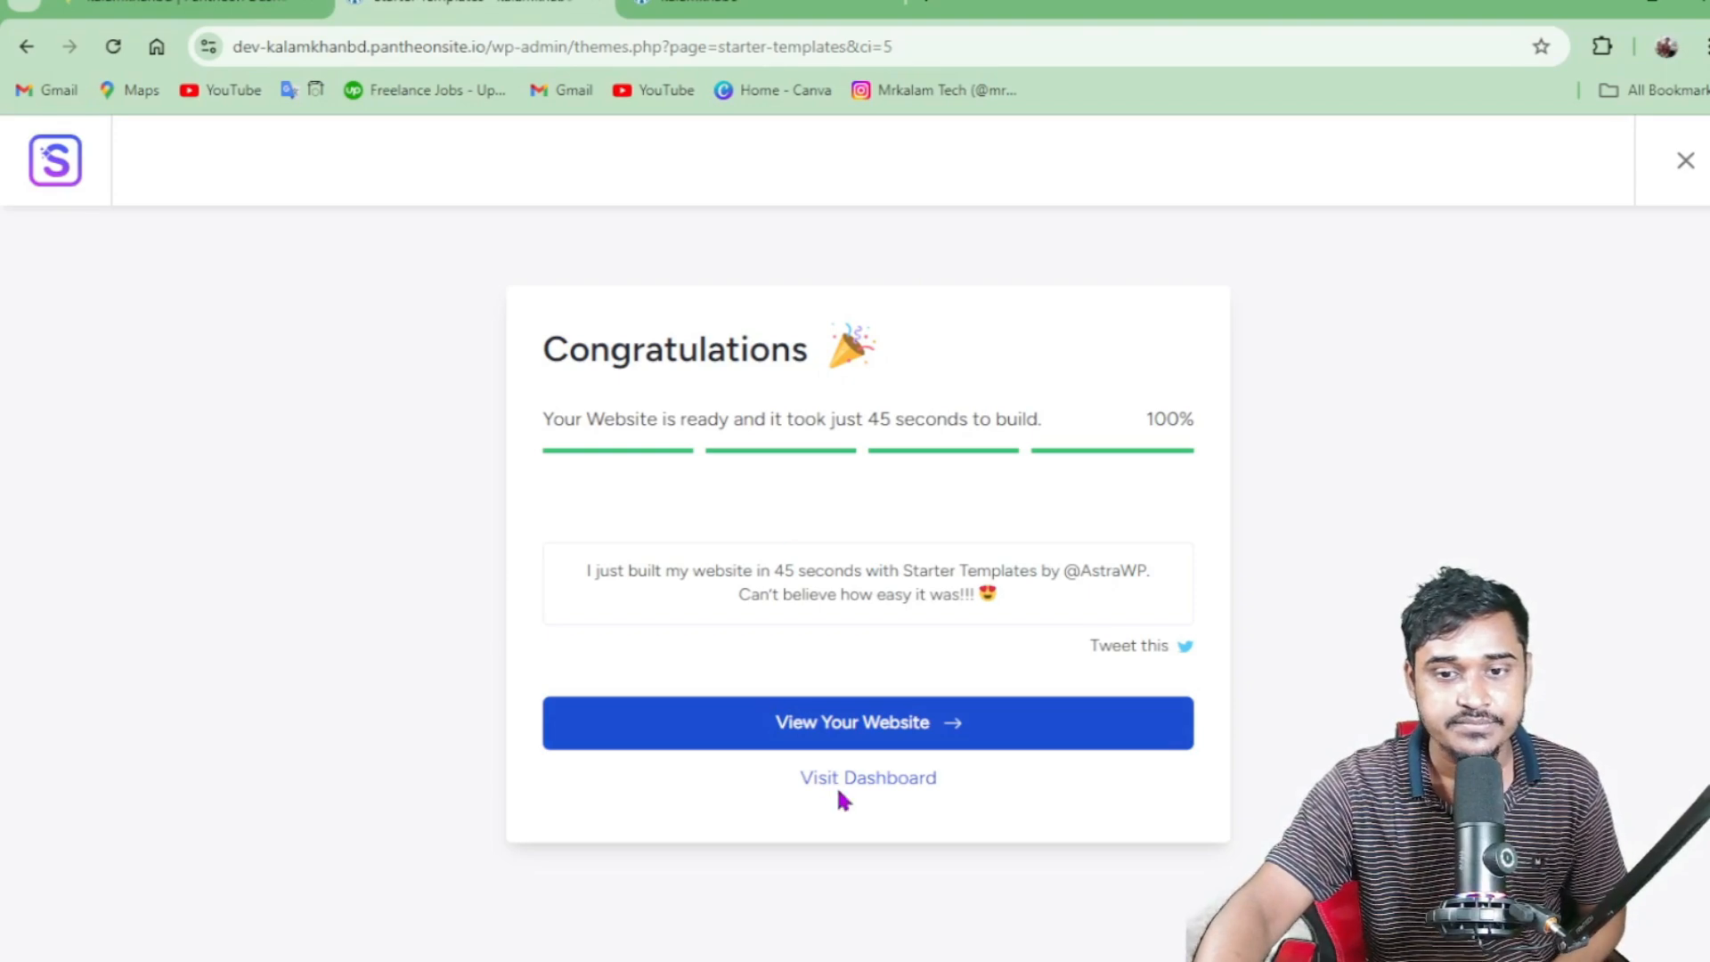
key(ctrl+Tab)
scroll(771, 558, down, 10)
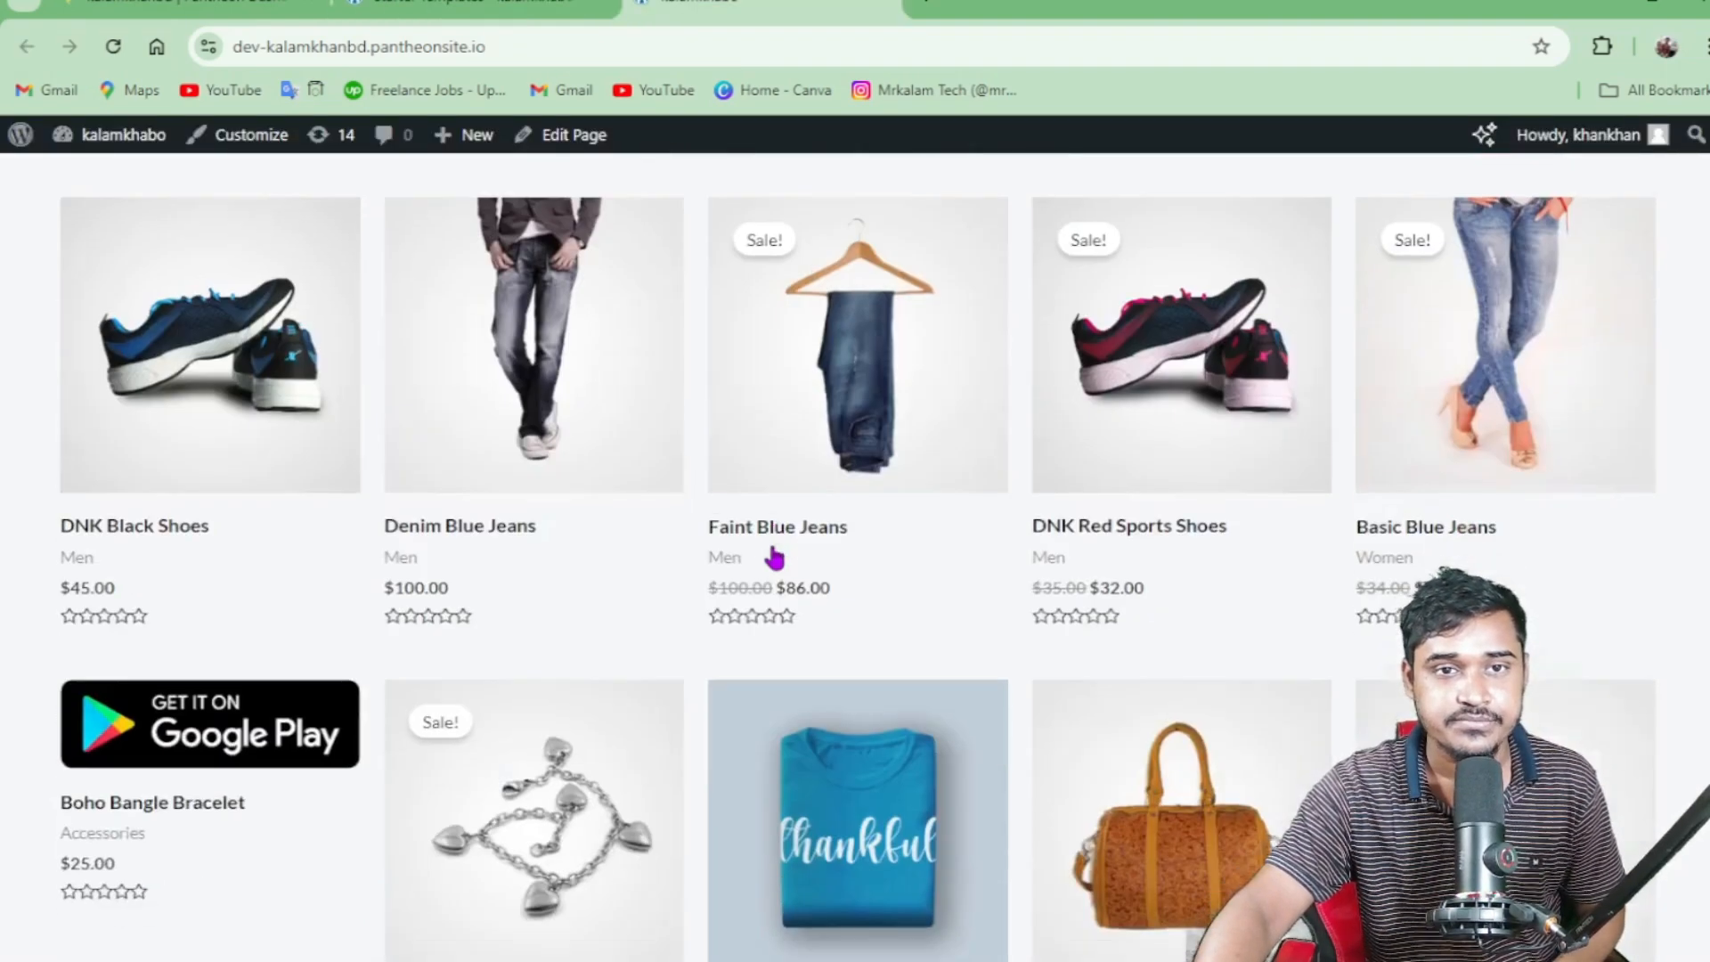
scroll(710, 484, up, 6)
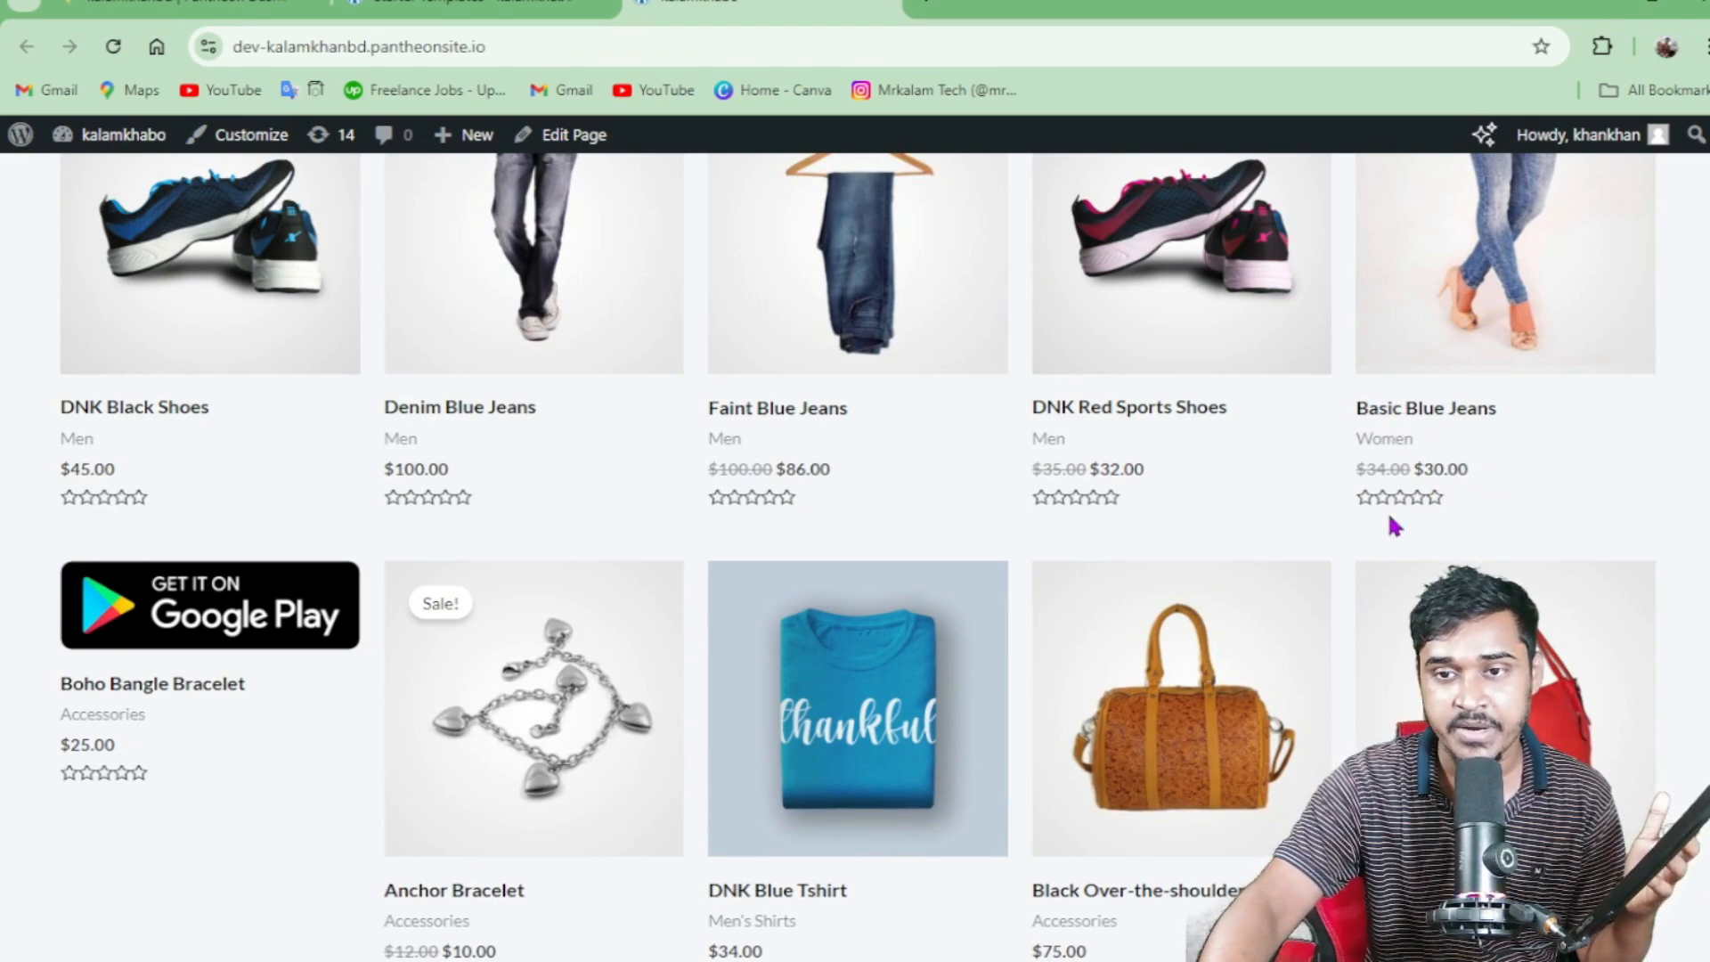
scroll(721, 484, up, 10)
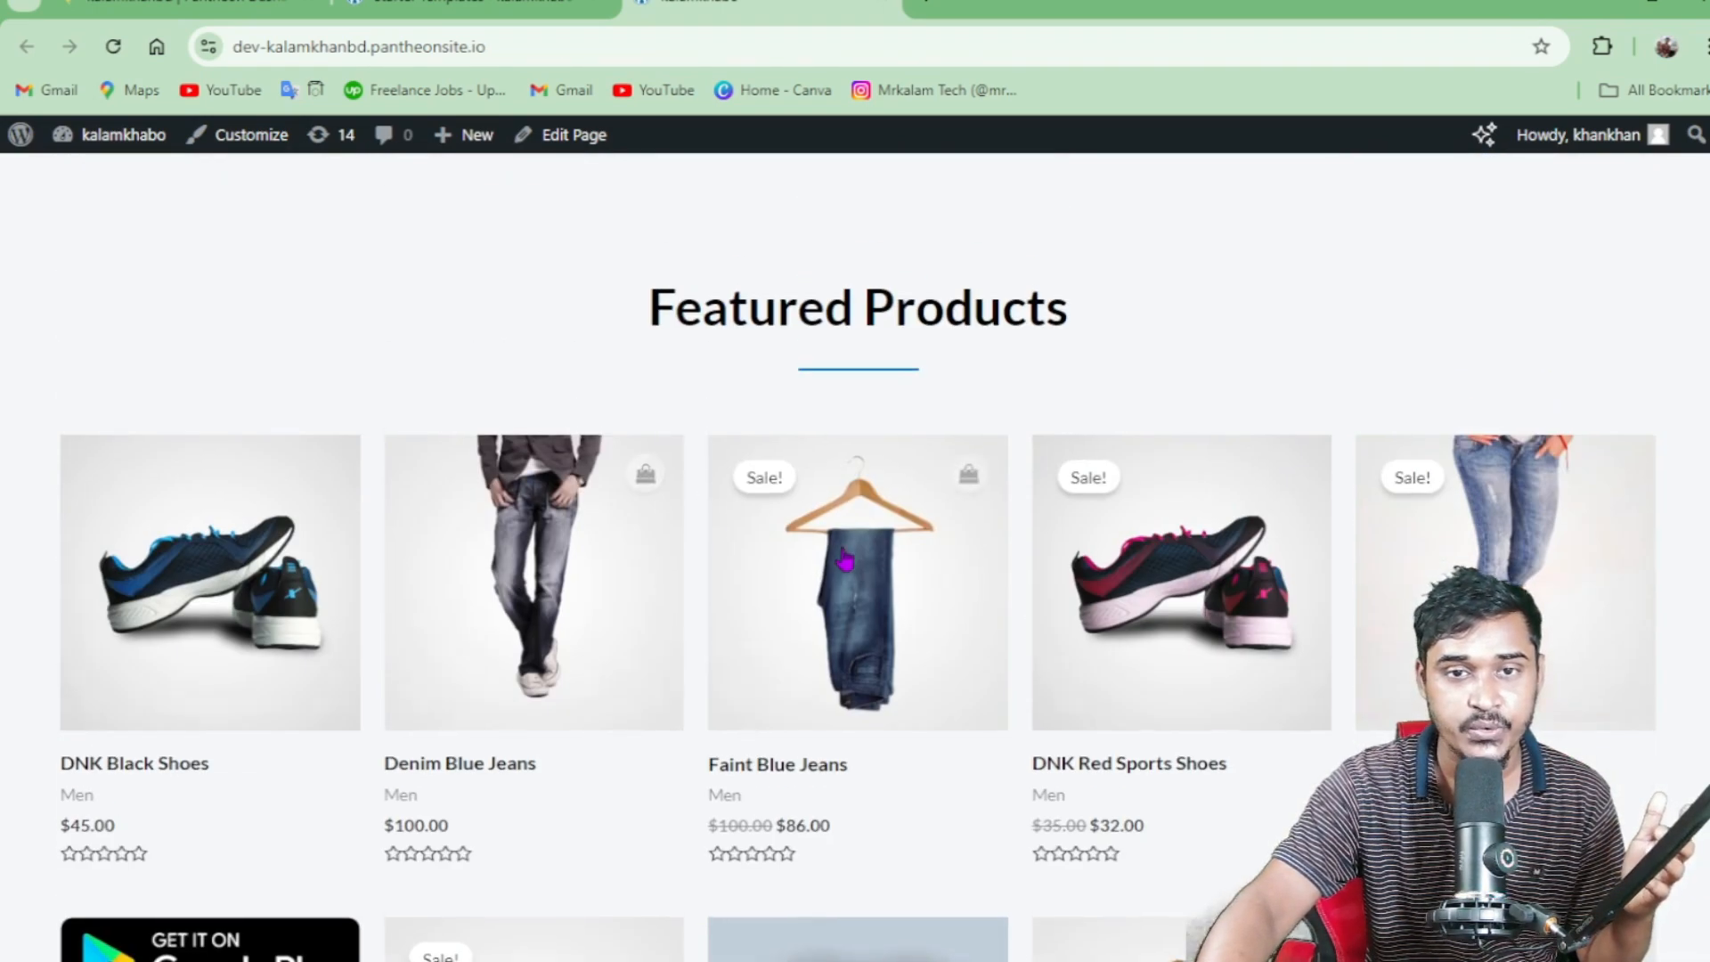
scroll(844, 559, up, 7)
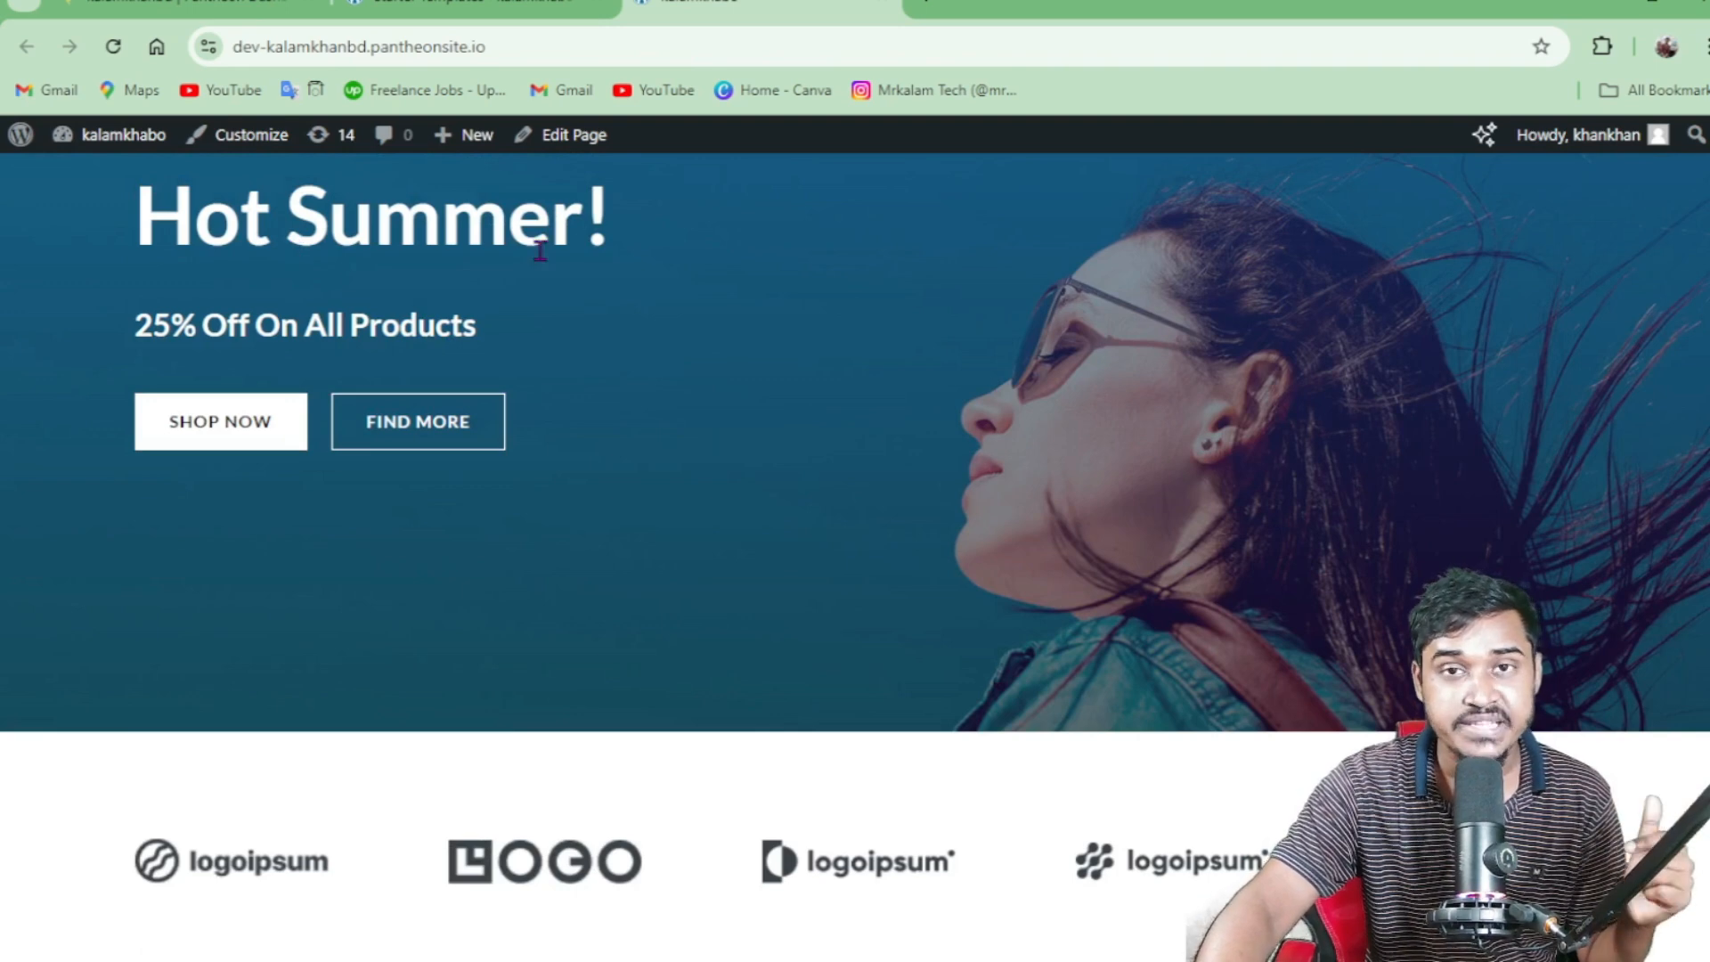